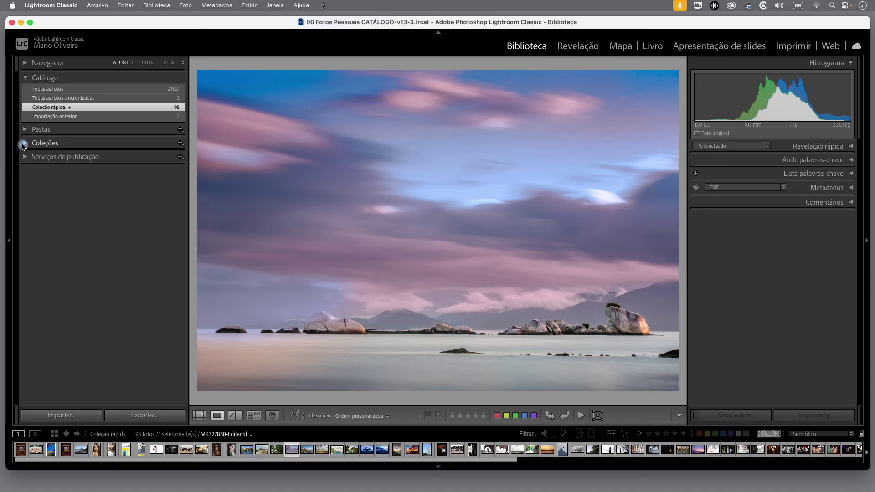
- Expand the Coleções panel and toggle the Coleções inteligentes and Coleções sets to list their collections
{"action": "left_click", "coordinate": [26, 145]}
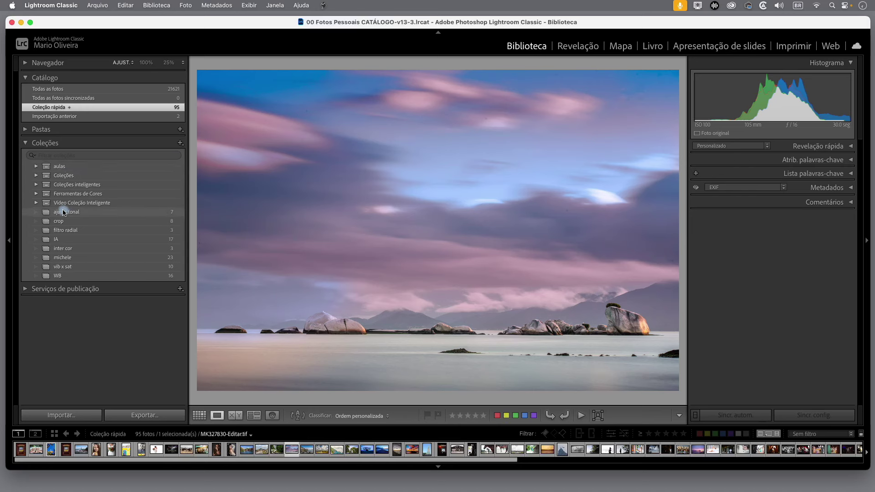
{"action": "left_click", "coordinate": [37, 185]}
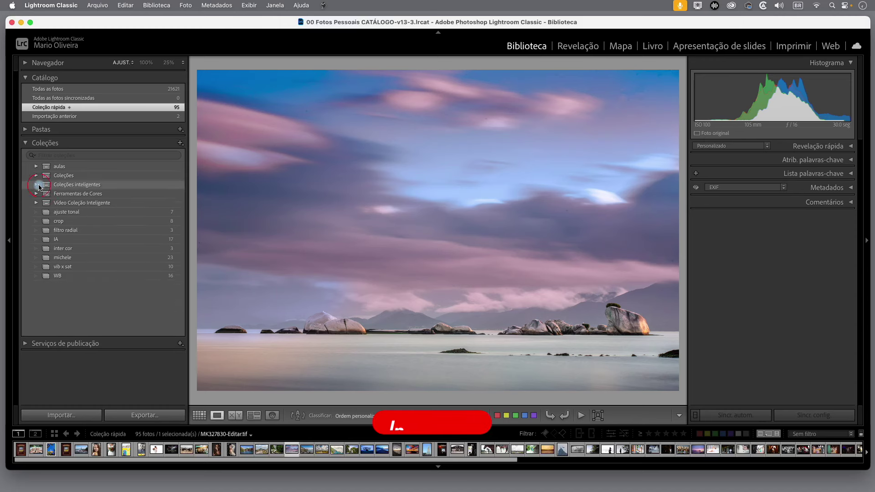
{"action": "left_click", "coordinate": [36, 184]}
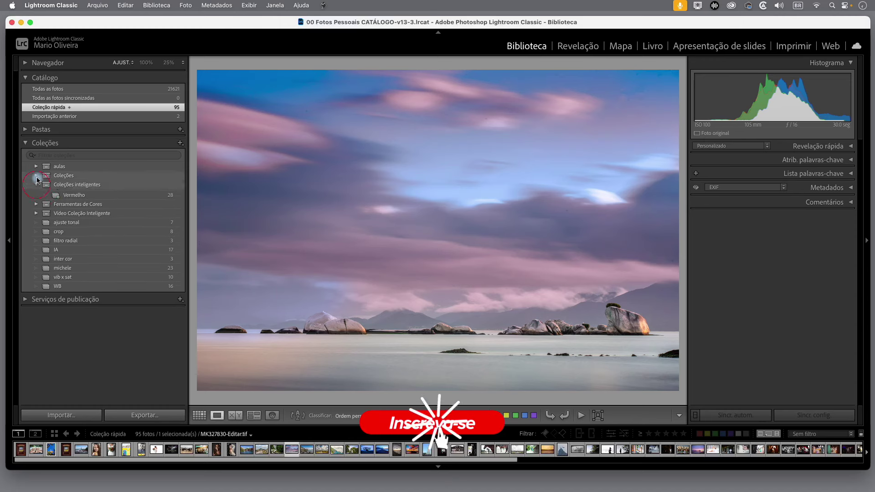
{"action": "left_click", "coordinate": [36, 175]}
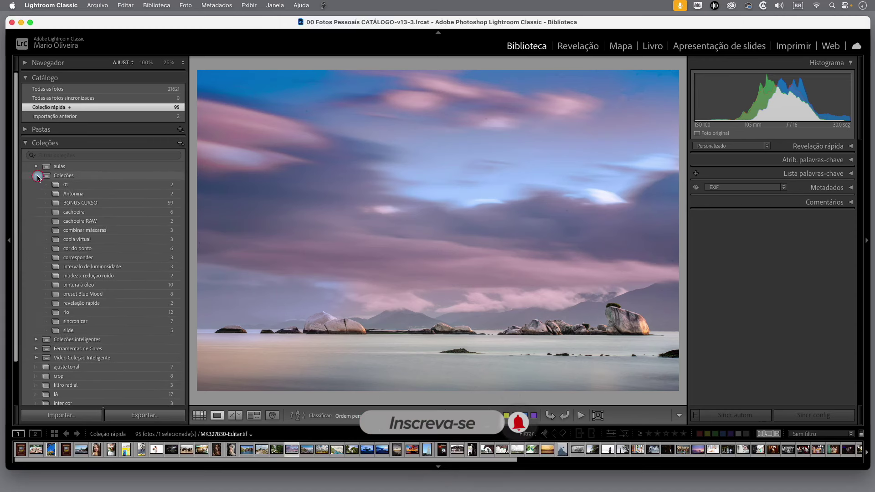
{"action": "left_click", "coordinate": [36, 176]}
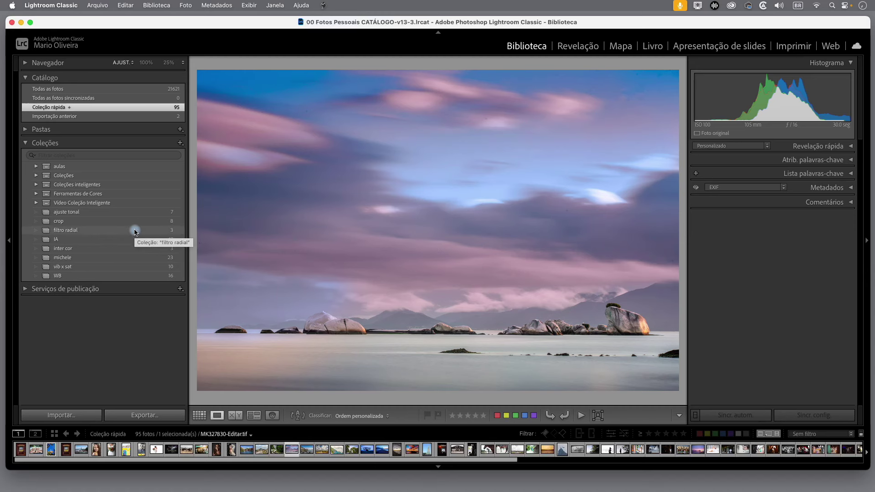
{"action": "left_click", "coordinate": [102, 6]}
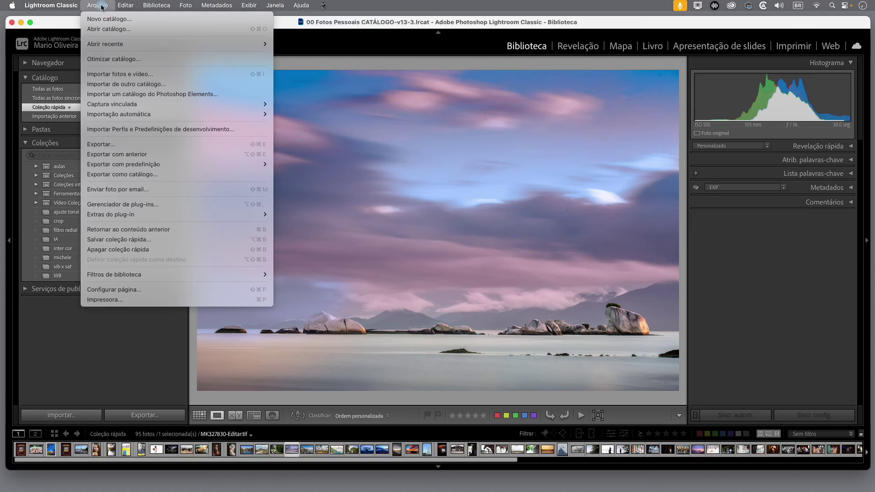
{"action": "mouse_move", "coordinate": [137, 44]}
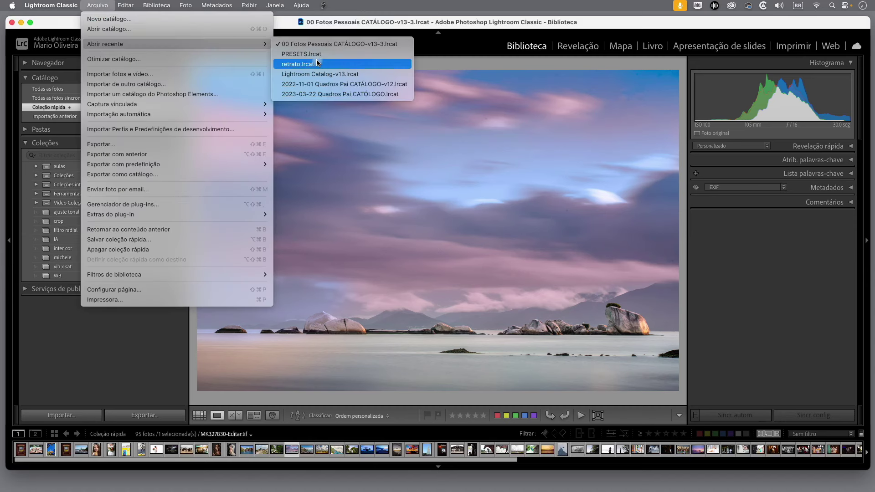
- Reopen Lightroom on the recent retrato.lrcat catalog, confirming the restart with Reiniciar
{"action": "left_click", "coordinate": [305, 67]}
{"action": "left_click", "coordinate": [306, 68]}
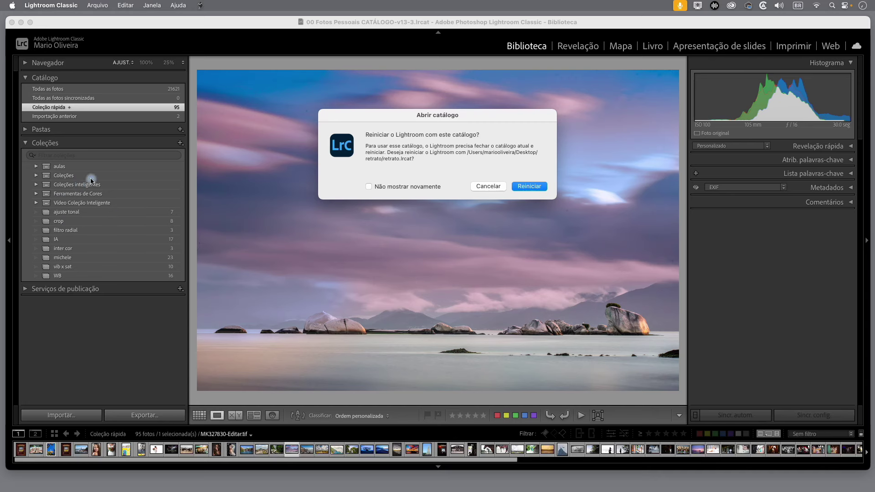
{"action": "left_click", "coordinate": [531, 187]}
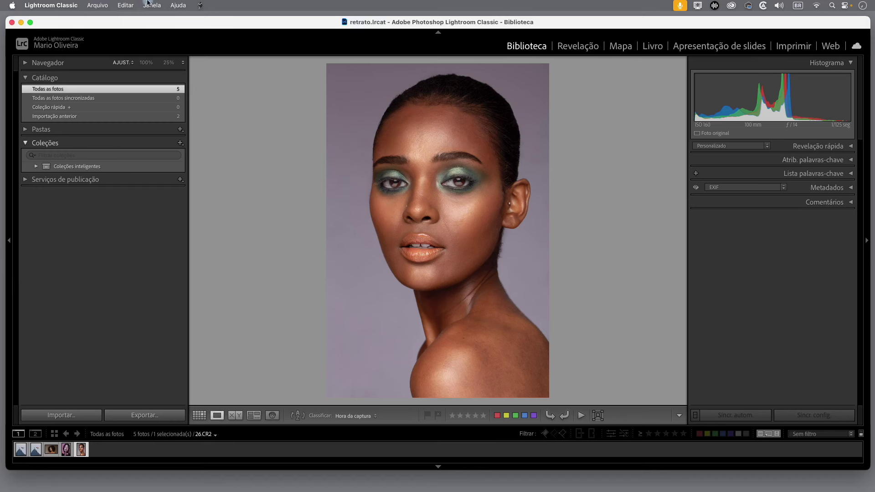
- Switch back to the recent 00 Fotos Pessoais CATÁLOGO-v13-3.lrcat catalog and restart Lightroom
{"action": "left_click", "coordinate": [100, 5]}
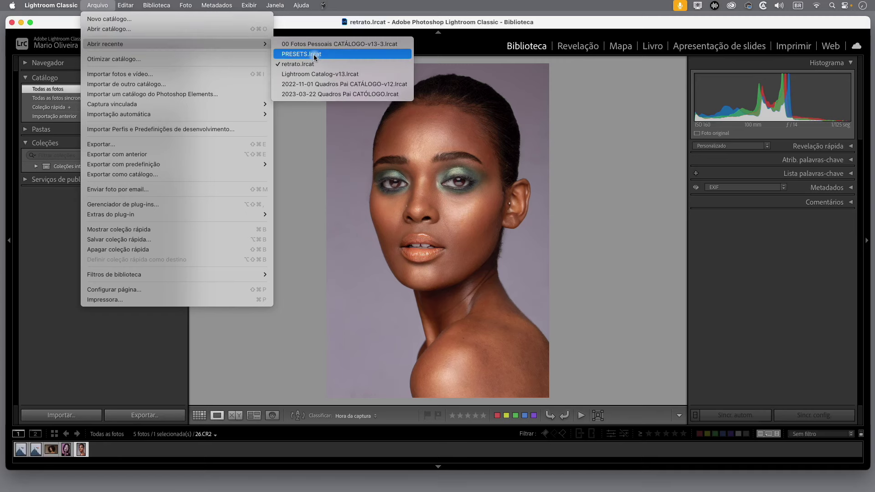
{"action": "left_click", "coordinate": [320, 44]}
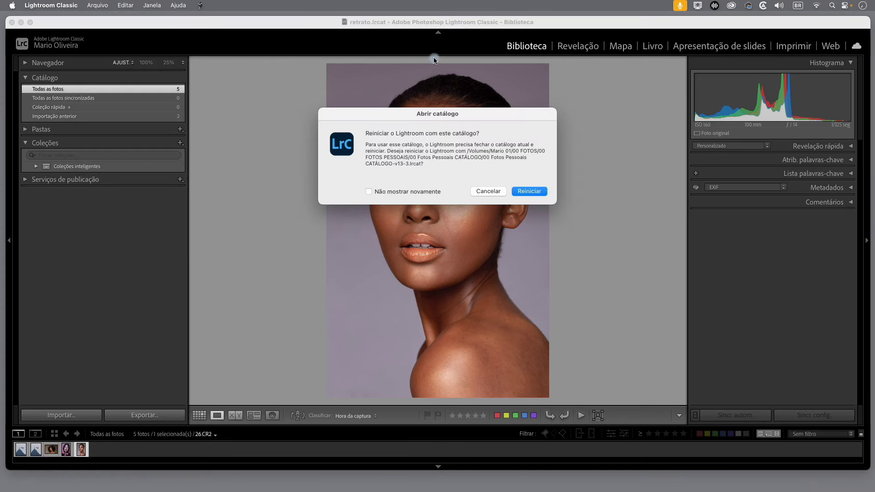
{"action": "left_click", "coordinate": [528, 191]}
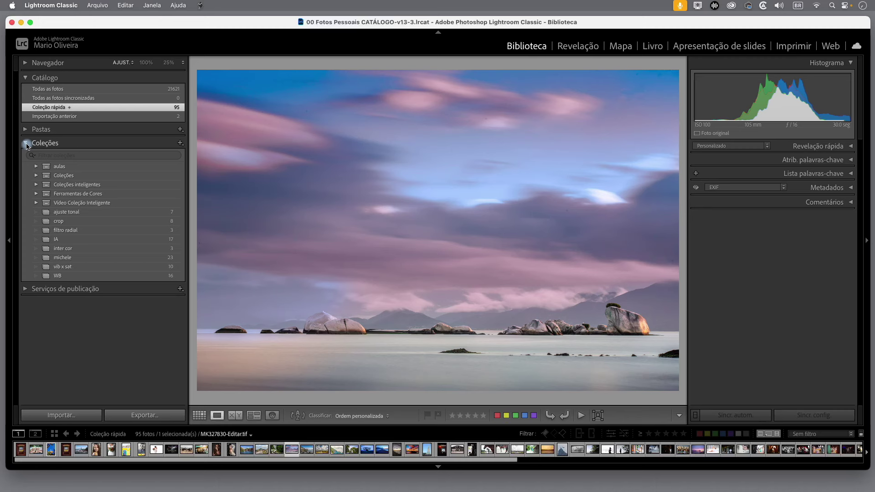
{"action": "left_click", "coordinate": [181, 144]}
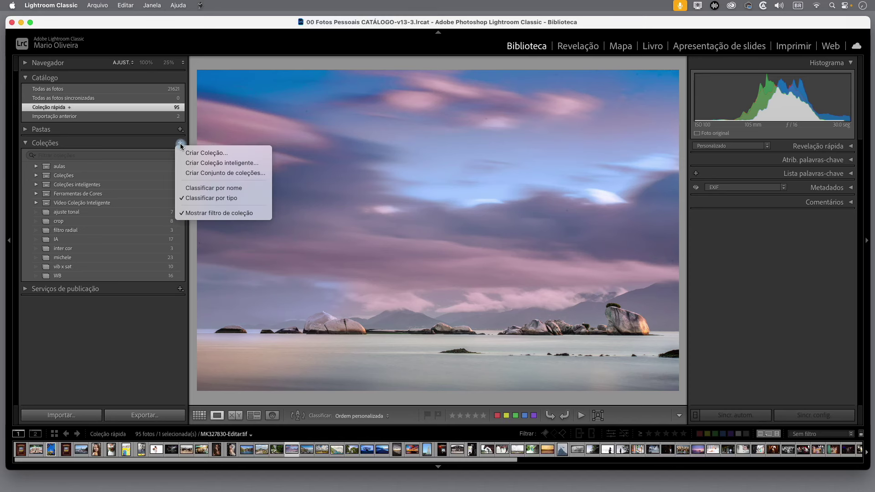
- Create a collection named 01 with Incluir fotos selecionadas unchecked
{"action": "left_click", "coordinate": [216, 154]}
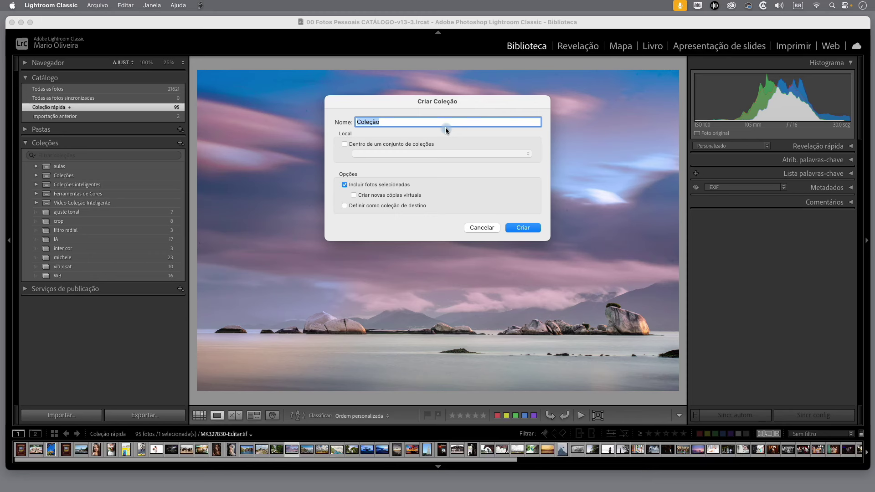
{"action": "type", "text": "01"}
{"action": "left_click", "coordinate": [344, 184]}
{"action": "left_click", "coordinate": [344, 185]}
{"action": "left_click", "coordinate": [344, 185]}
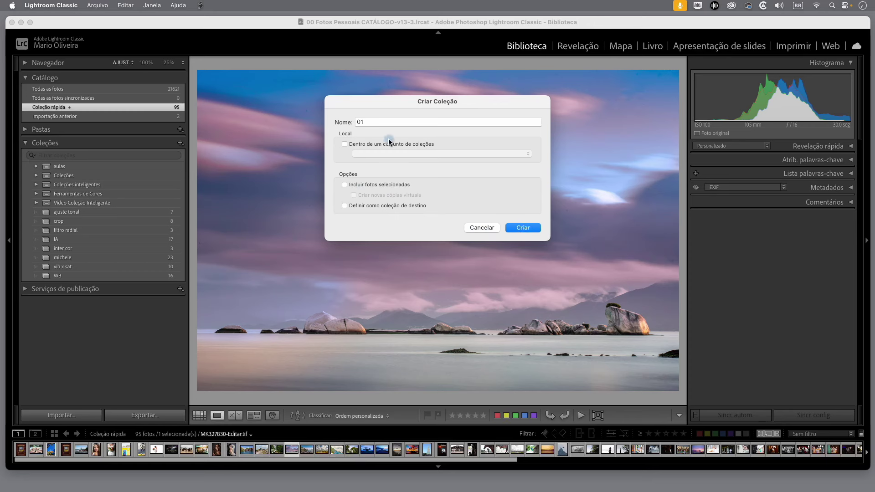
{"action": "left_click", "coordinate": [528, 227]}
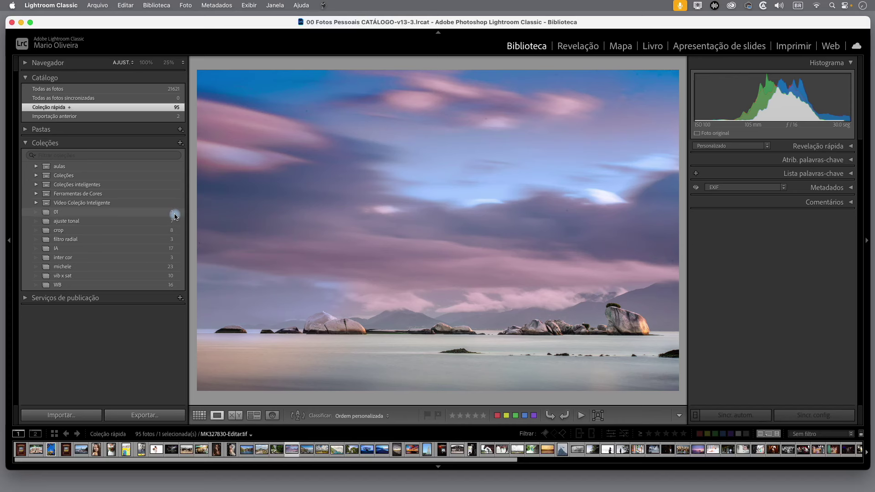
- From the Todas as fotos grid, drag sunset photo 19572 into collection 01
{"action": "left_click", "coordinate": [156, 90]}
{"action": "key", "text": "g"}
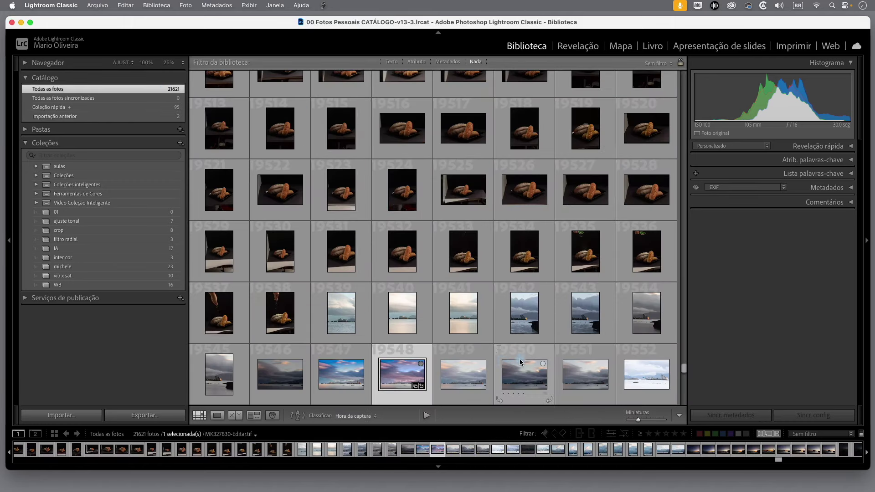
{"action": "scroll", "coordinate": [504, 357], "scroll_direction": "down", "scroll_amount": 2}
{"action": "scroll", "coordinate": [505, 338], "scroll_direction": "down", "scroll_amount": 2}
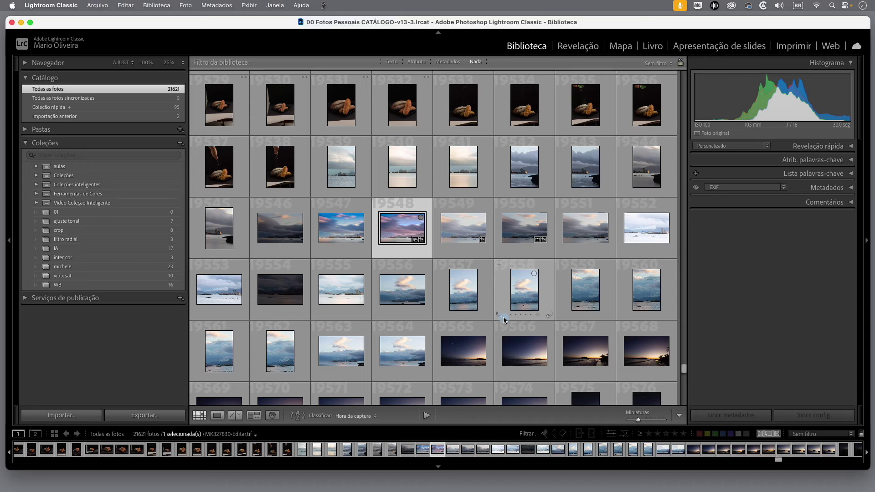
{"action": "scroll", "coordinate": [505, 320], "scroll_direction": "down", "scroll_amount": 1}
{"action": "scroll", "coordinate": [505, 320], "scroll_direction": "down", "scroll_amount": 1}
{"action": "left_click", "coordinate": [402, 304]}
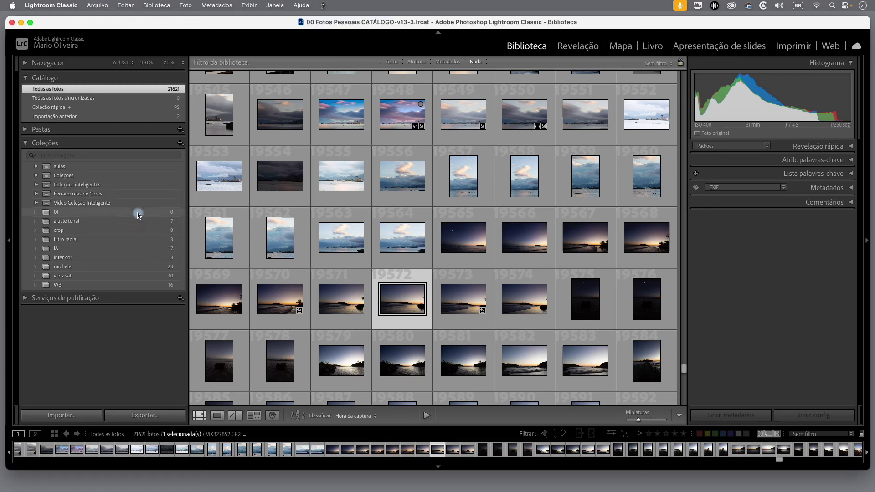
{"action": "left_click", "coordinate": [402, 304]}
{"action": "left_click_drag", "start_coordinate": [403, 305], "coordinate": [104, 216]}
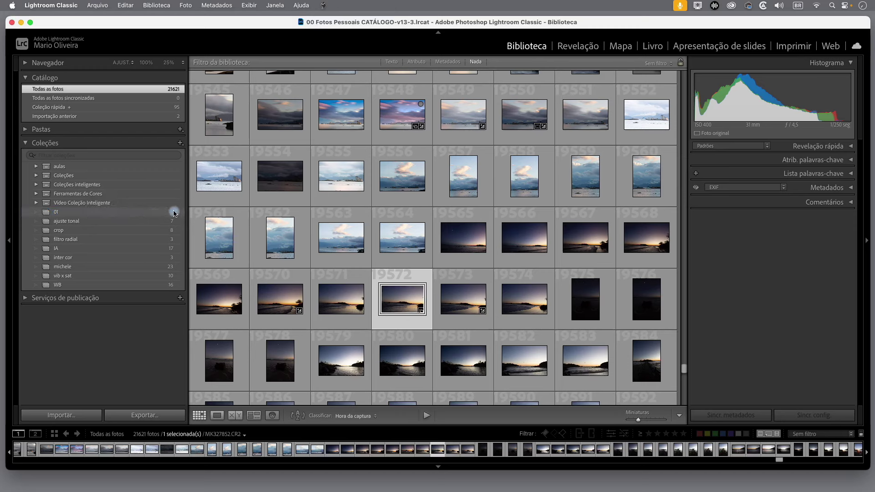
- Check collection 01's contents by viewing its photo full size
{"action": "left_click", "coordinate": [139, 216]}
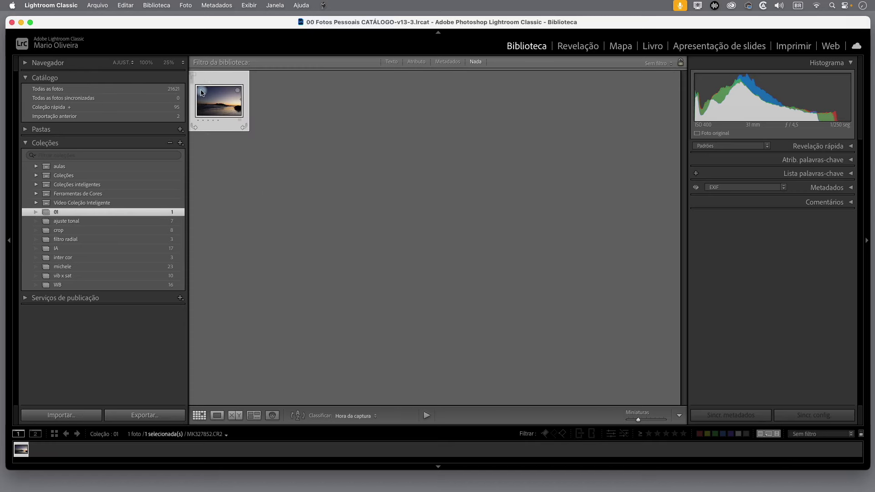
{"action": "double_click", "coordinate": [219, 111]}
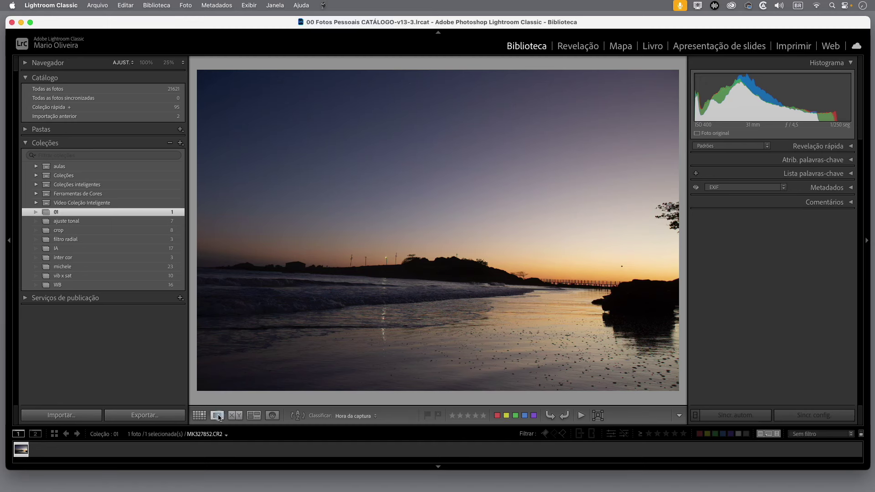
{"action": "left_click", "coordinate": [199, 416]}
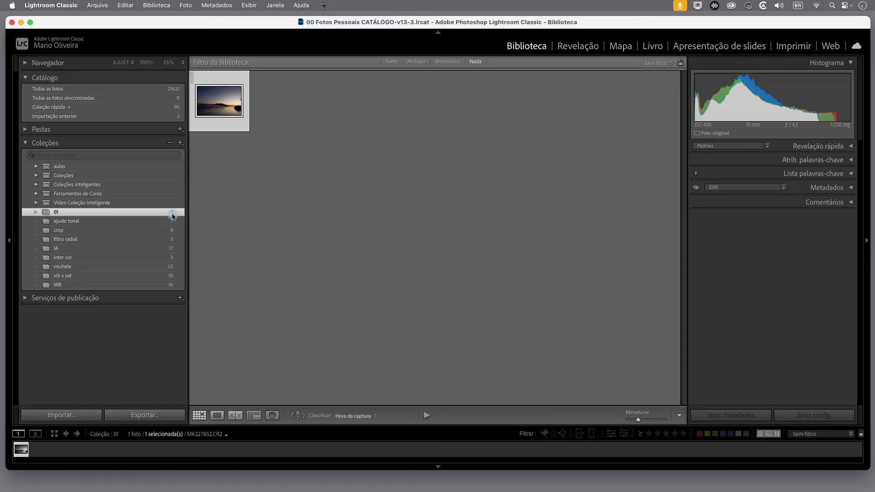
- Back in Todas as fotos, drag sunset photo 19600 into collection 01
{"action": "left_click", "coordinate": [165, 89]}
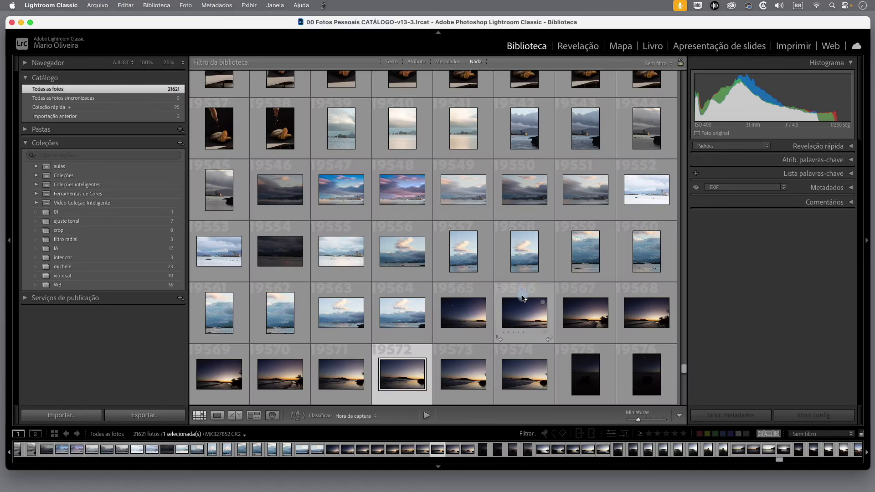
{"action": "scroll", "coordinate": [478, 344], "scroll_direction": "down", "scroll_amount": 2}
{"action": "scroll", "coordinate": [479, 345], "scroll_direction": "down", "scroll_amount": 3}
{"action": "scroll", "coordinate": [479, 346], "scroll_direction": "down", "scroll_amount": 2}
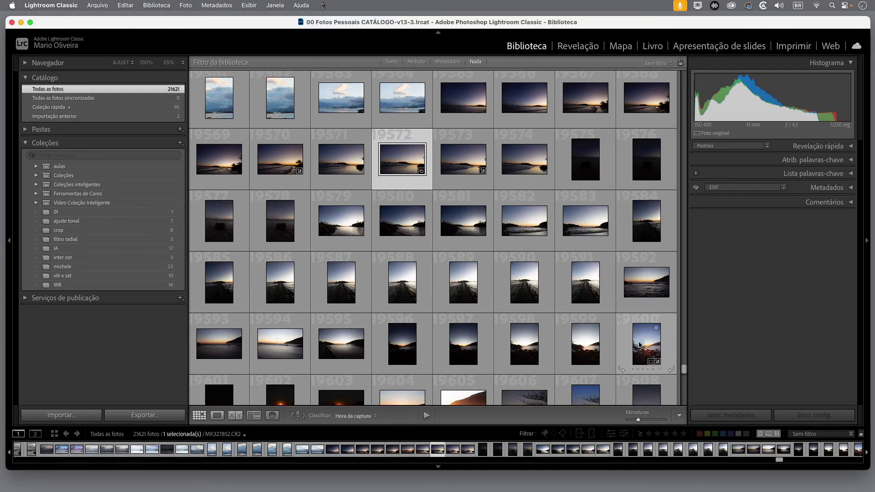
{"action": "left_click", "coordinate": [637, 331]}
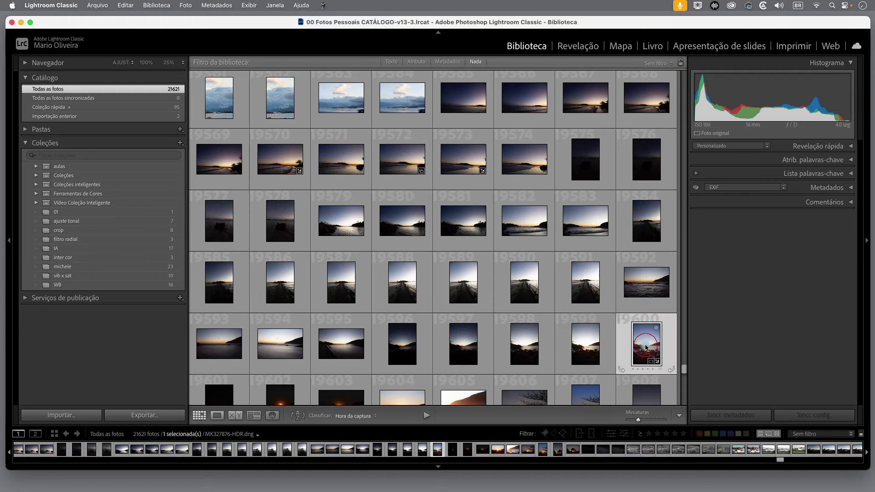
{"action": "left_click_drag", "start_coordinate": [645, 347], "coordinate": [120, 218]}
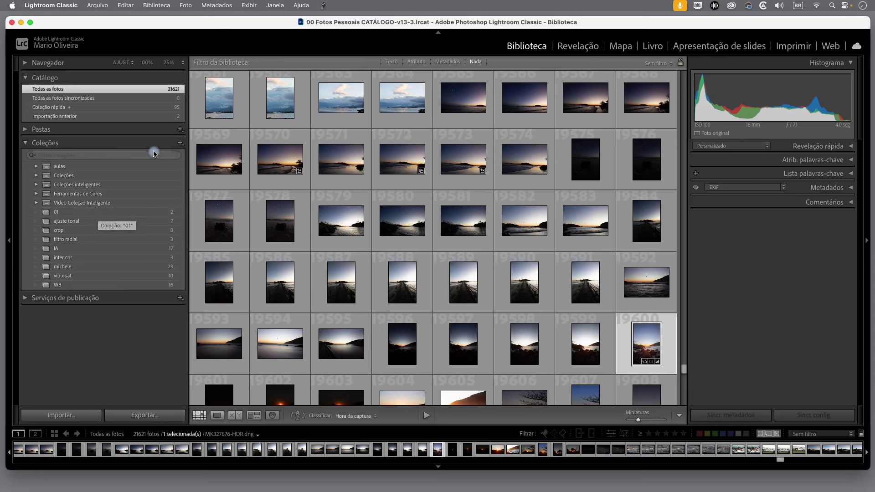
- Create a new collection named 02
{"action": "left_click", "coordinate": [180, 145]}
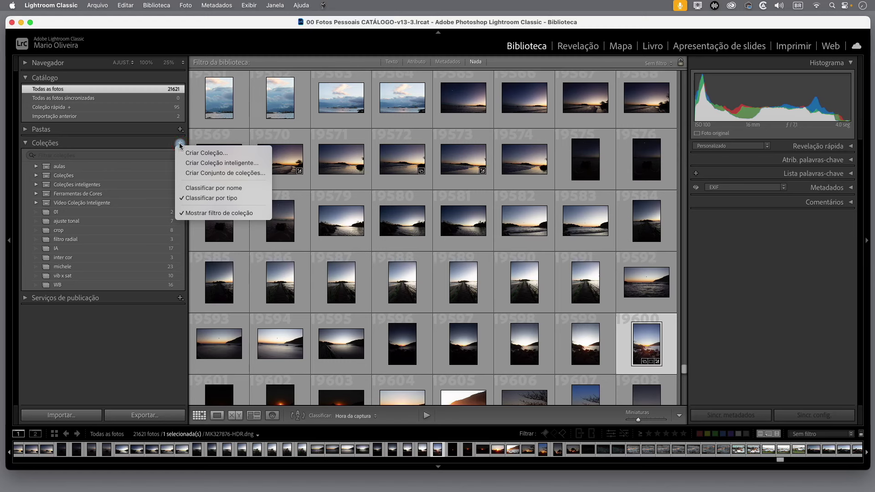
{"action": "left_click", "coordinate": [203, 150]}
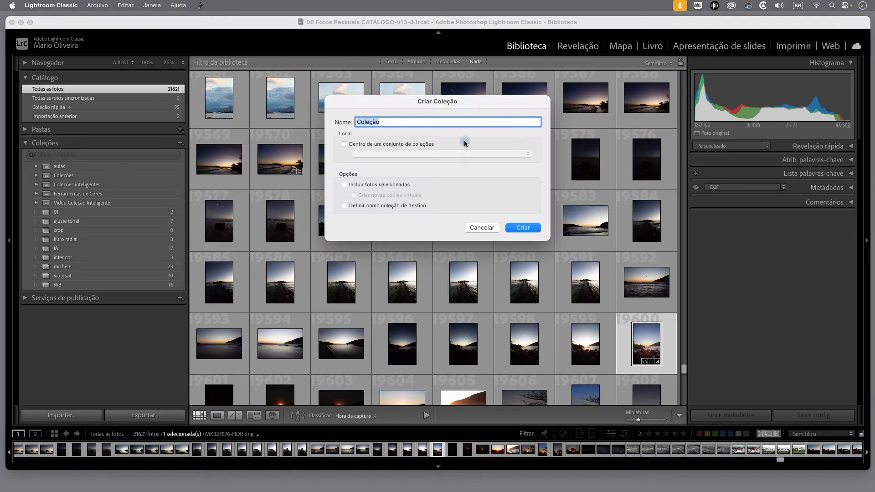
{"action": "type", "text": "02"}
{"action": "left_click", "coordinate": [523, 227]}
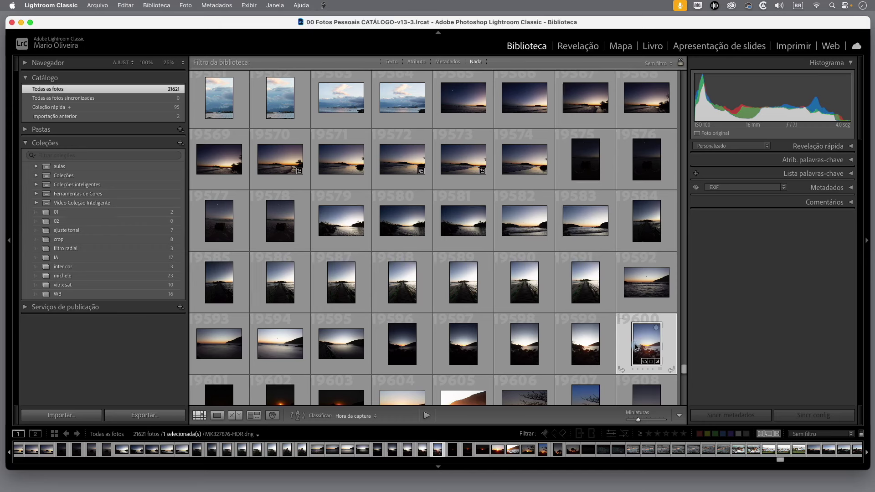
- Drag sunset-over-rocks photo 19600 into collection 02 and verify it there
{"action": "double_click", "coordinate": [650, 347]}
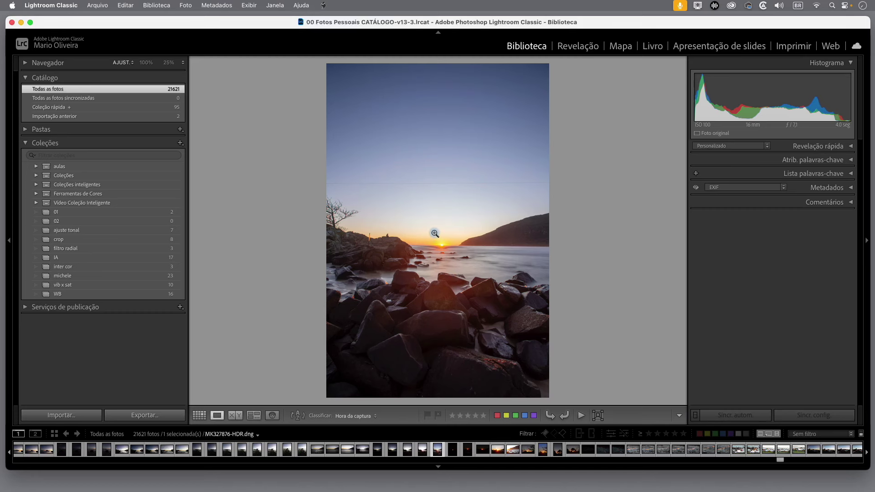
{"action": "key", "text": "g"}
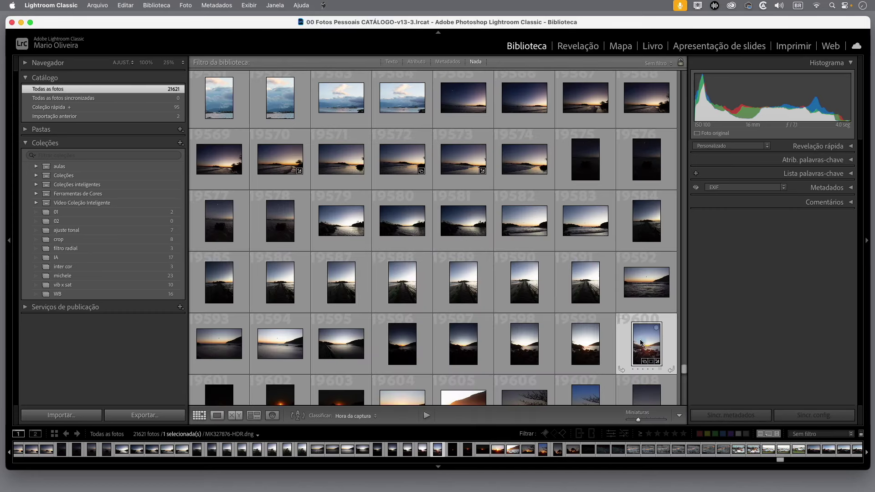
{"action": "mouse_move", "coordinate": [645, 345]}
{"action": "left_mouse_down"}
{"action": "mouse_move", "coordinate": [143, 217]}
{"action": "mouse_move", "coordinate": [132, 224]}
{"action": "left_mouse_up"}
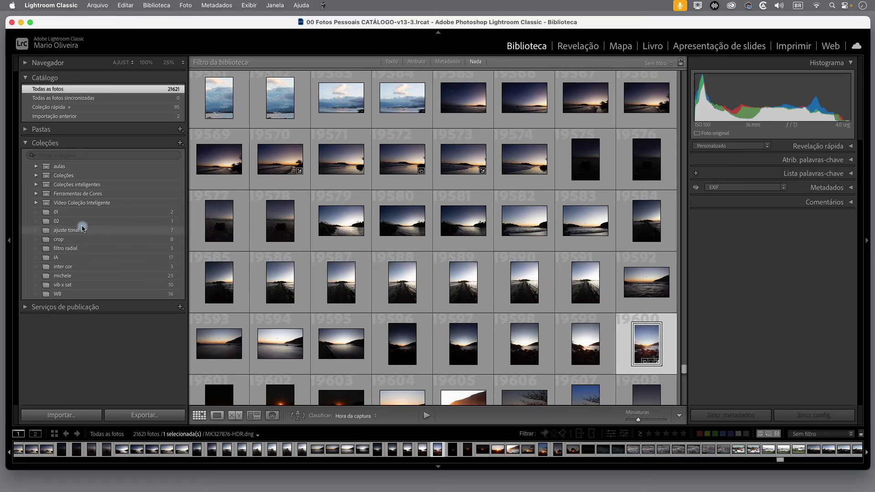
{"action": "left_click", "coordinate": [167, 223]}
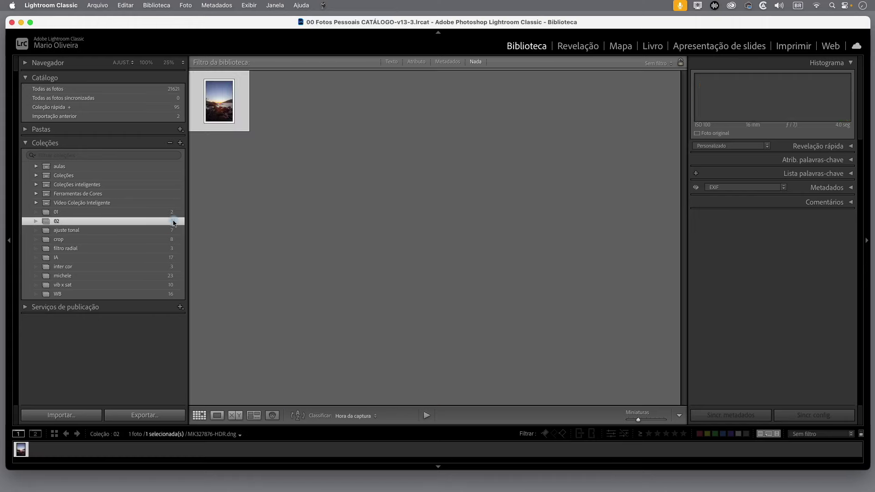
{"action": "double_click", "coordinate": [227, 110]}
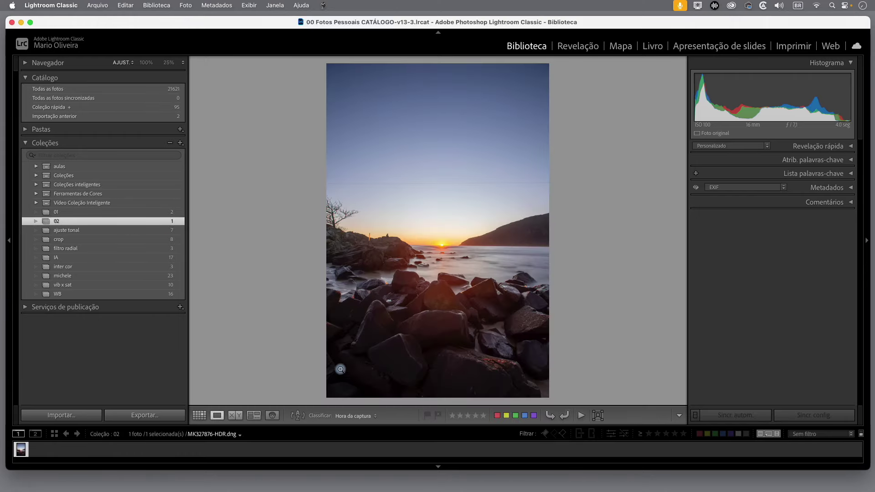
{"action": "left_click", "coordinate": [144, 212]}
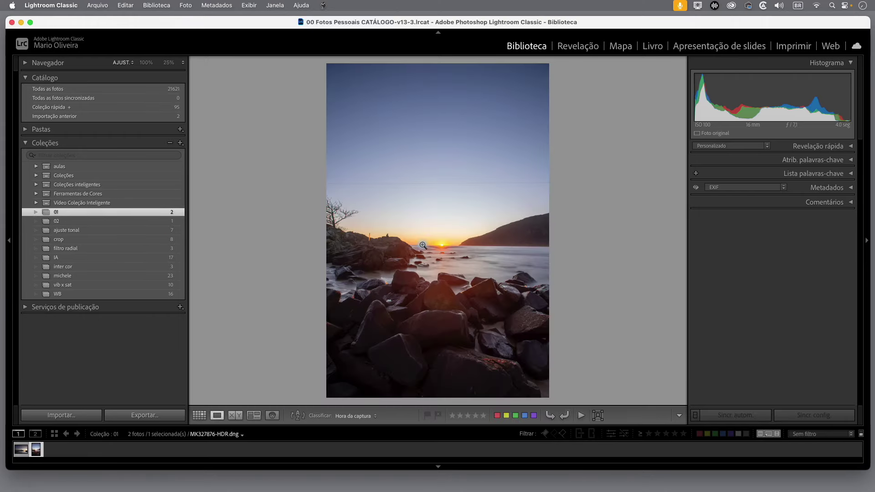
- Append ' - revelação' to collection 01's name through Renomear
{"action": "left_click", "coordinate": [20, 453]}
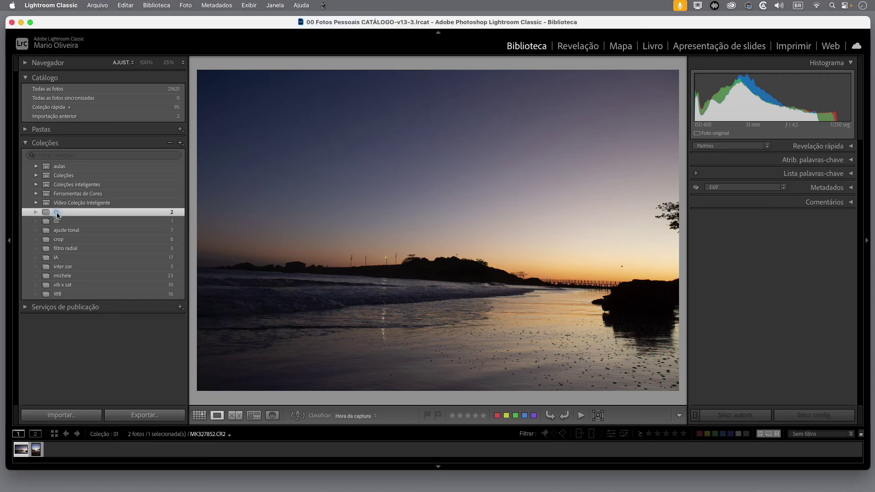
{"action": "right_click", "coordinate": [56, 215]}
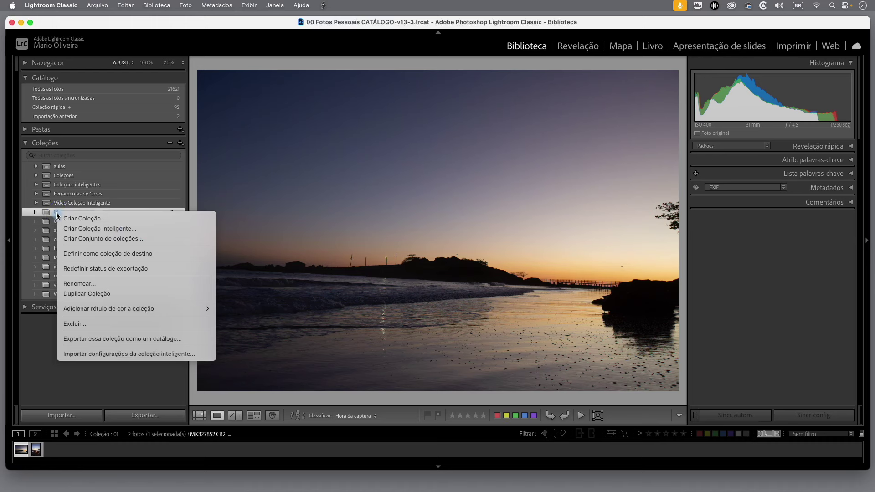
{"action": "left_click", "coordinate": [76, 285]}
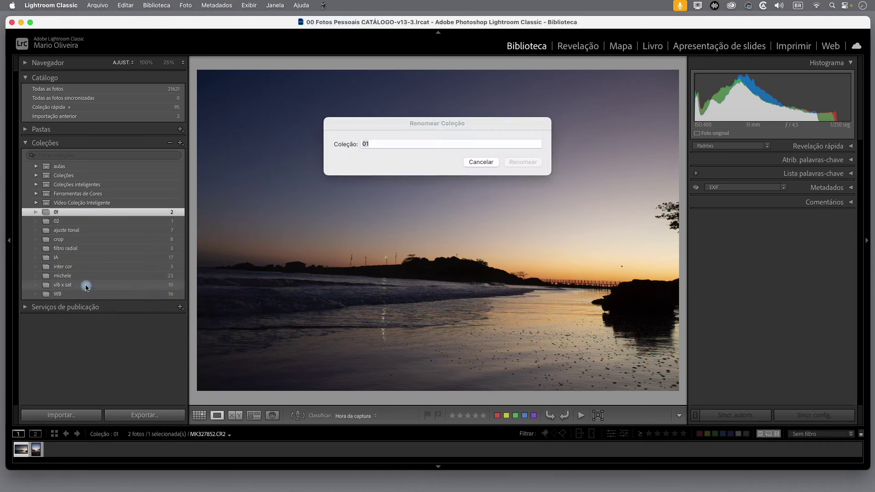
{"action": "left_click", "coordinate": [434, 145]}
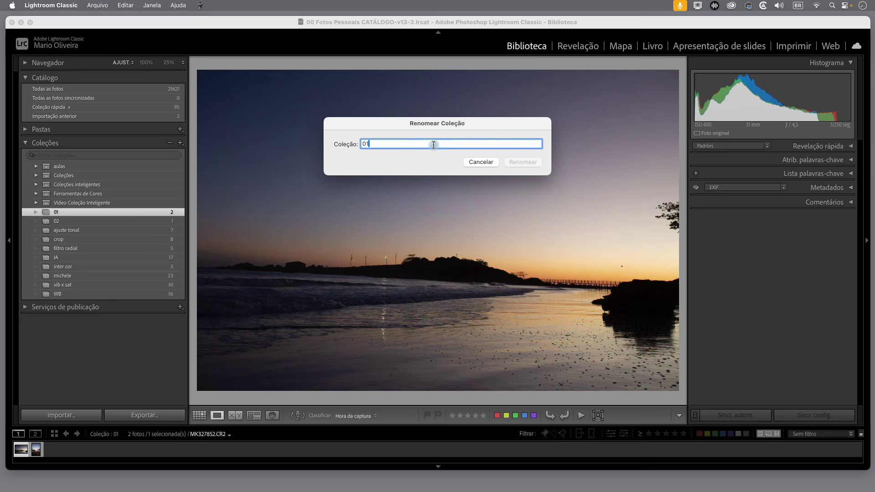
{"action": "type", "text": "- revelação"}
{"action": "left_click", "coordinate": [534, 162]}
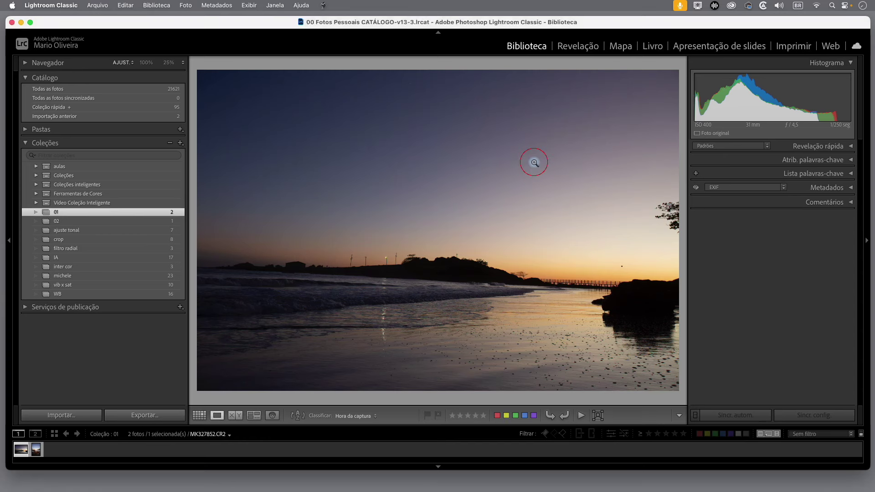
{"action": "left_click", "coordinate": [78, 222]}
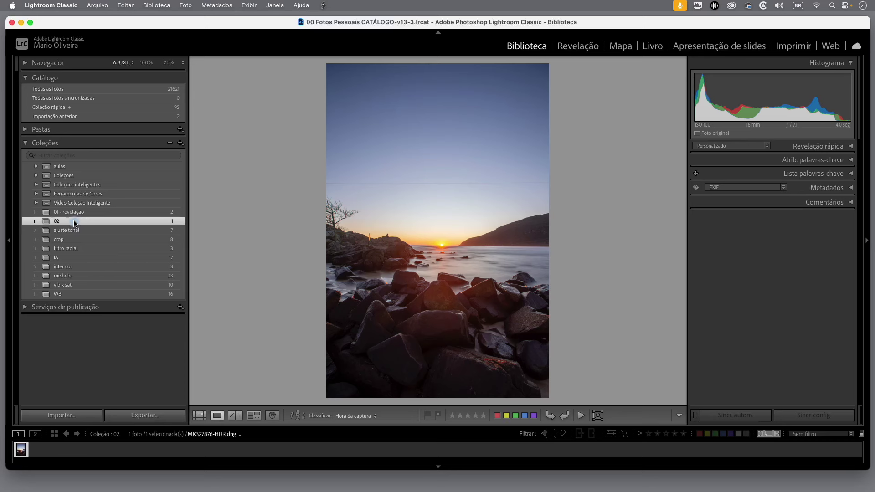
{"action": "right_click", "coordinate": [75, 223]}
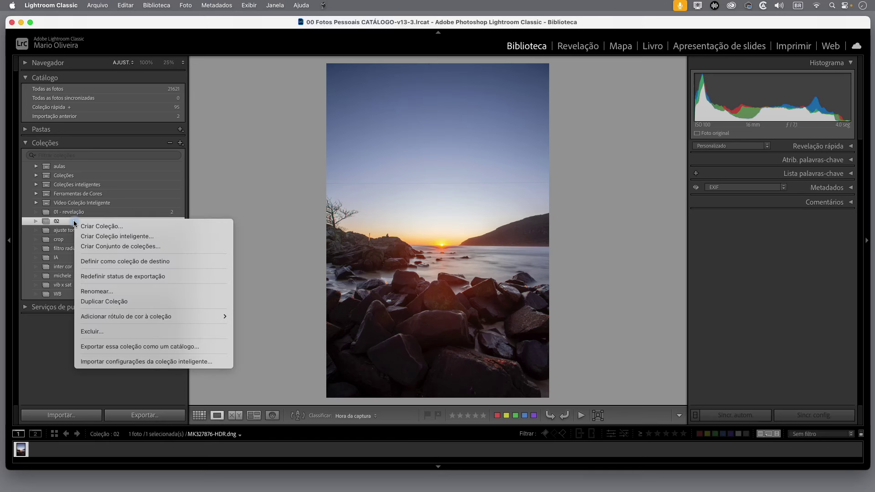
- Append ' - site' to collection 02's name, then reopen '01 - revelação'
{"action": "left_click", "coordinate": [101, 291]}
{"action": "left_click", "coordinate": [428, 144]}
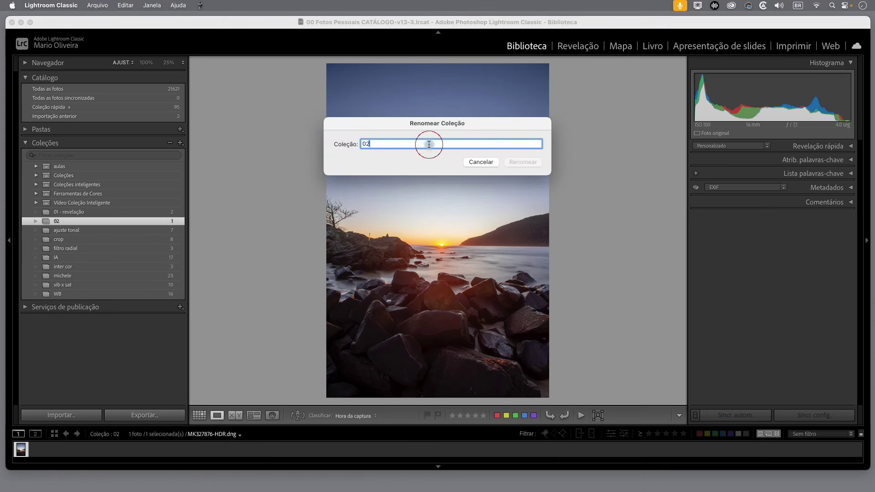
{"action": "type", "text": "- site"}
{"action": "left_click", "coordinate": [529, 166]}
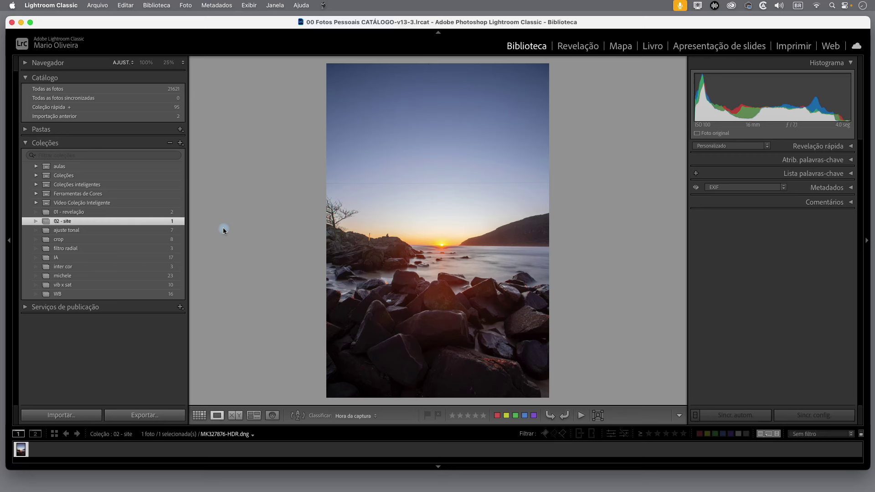
{"action": "left_click", "coordinate": [95, 215]}
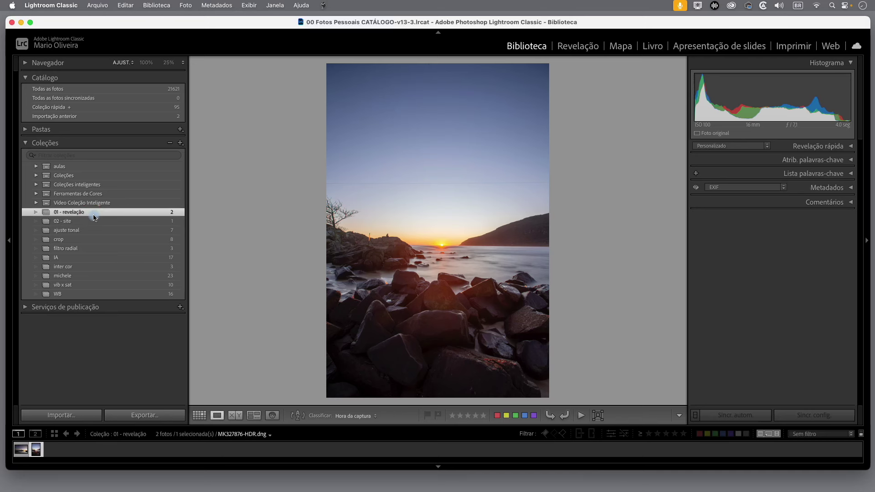
- In Grid view, select MK327876-HDR.dng and delete it from '01 - revelação'
{"action": "left_click", "coordinate": [198, 416]}
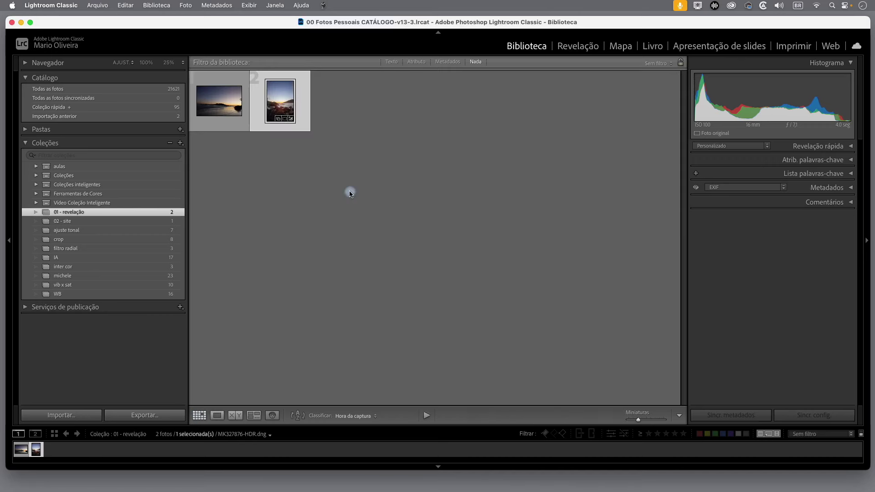
{"action": "left_click", "coordinate": [223, 111]}
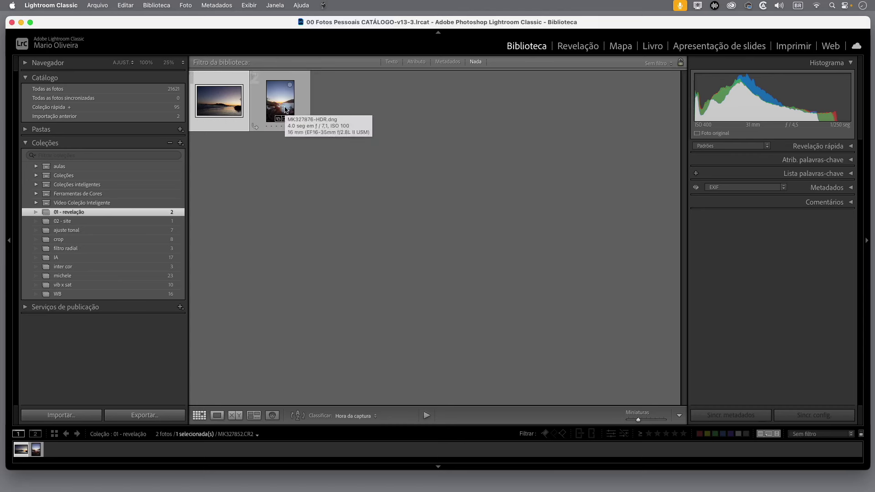
{"action": "mouse_move", "coordinate": [281, 101]}
{"action": "left_click", "coordinate": [286, 106]}
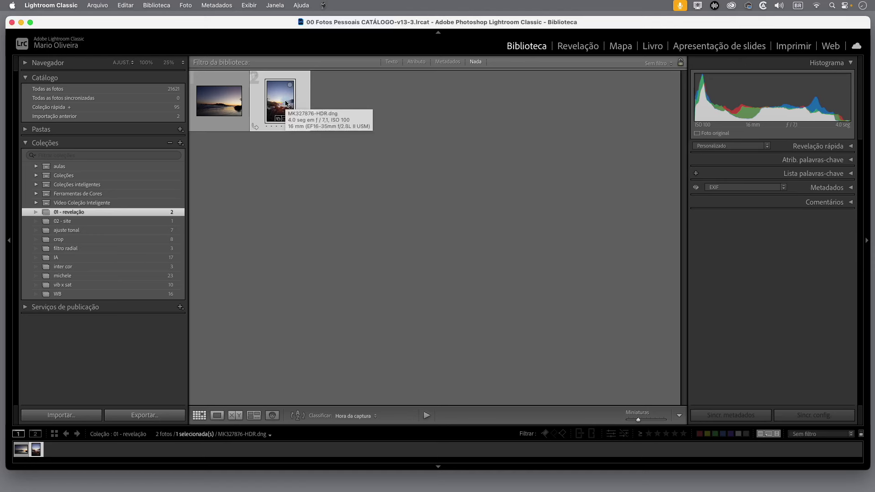
{"action": "key", "text": "BackSpace"}
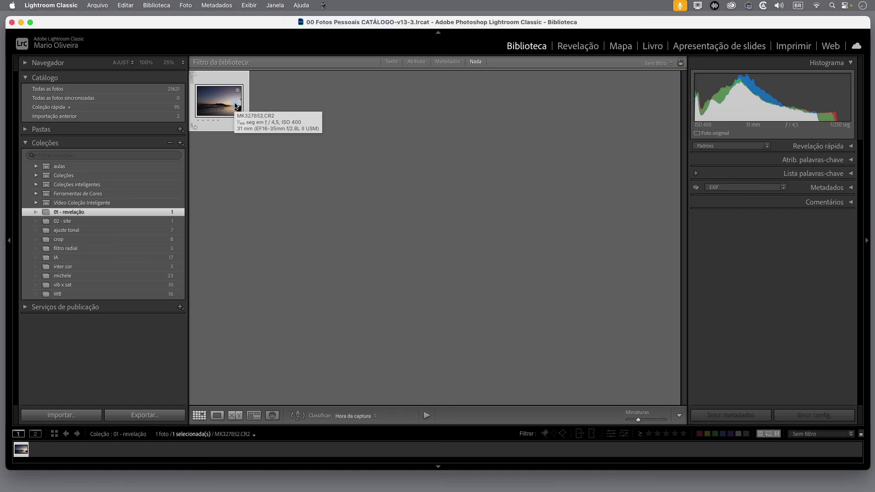
- Show all 21621 photos in Todas as fotos and select photo 19600
{"action": "left_click", "coordinate": [174, 92]}
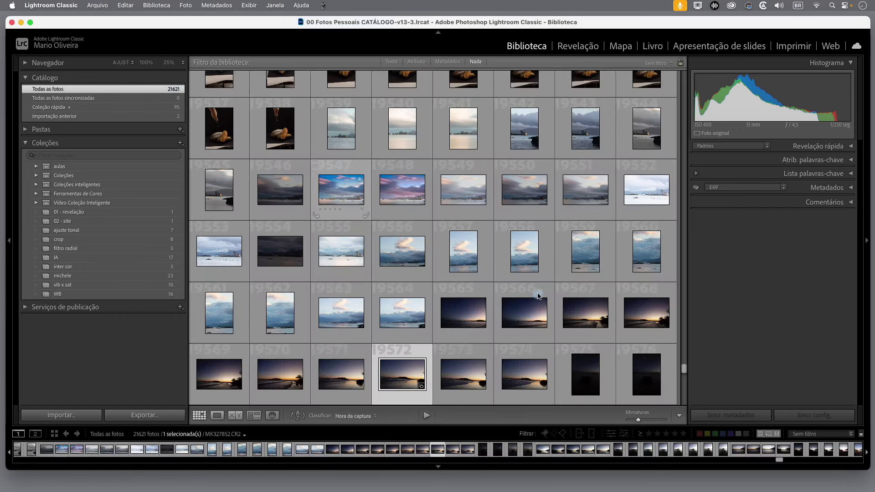
{"action": "scroll", "coordinate": [545, 294], "scroll_direction": "down", "scroll_amount": 2}
{"action": "scroll", "coordinate": [548, 293], "scroll_direction": "down", "scroll_amount": 1}
{"action": "scroll", "coordinate": [548, 293], "scroll_direction": "down", "scroll_amount": 1}
{"action": "scroll", "coordinate": [551, 293], "scroll_direction": "down", "scroll_amount": 1}
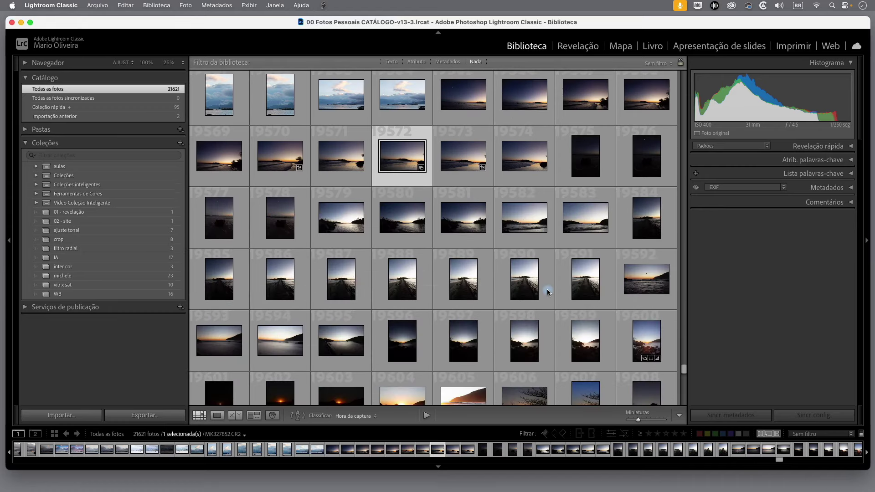
{"action": "scroll", "coordinate": [559, 293], "scroll_direction": "down", "scroll_amount": 1}
{"action": "left_click", "coordinate": [648, 298]}
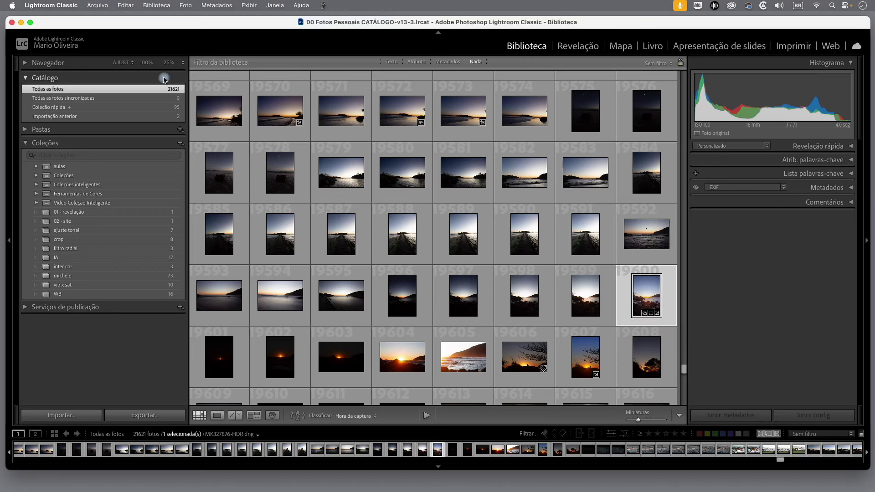
{"action": "left_click", "coordinate": [180, 143]}
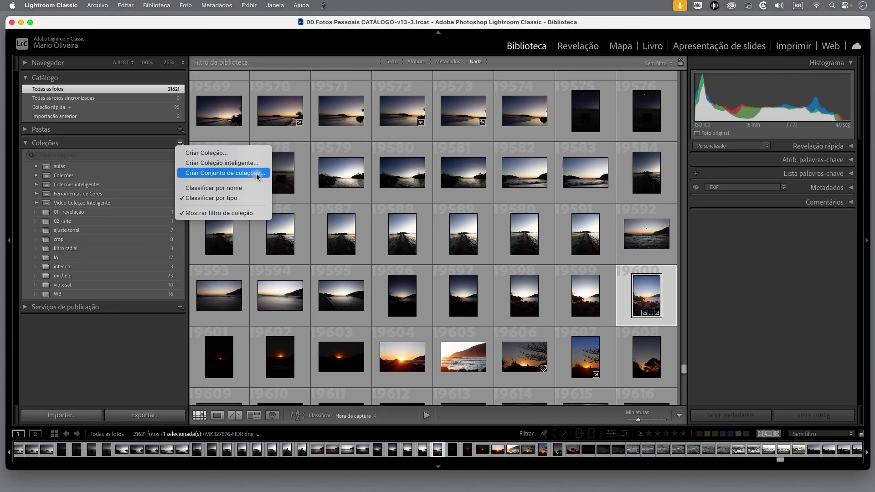
- Create a collection set named '01' and open it, currently empty
{"action": "left_click", "coordinate": [257, 173]}
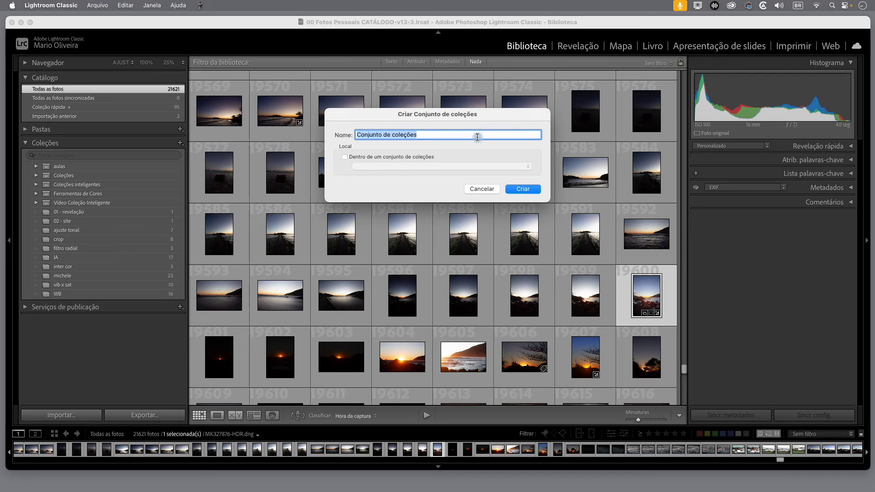
{"action": "type", "text": "01"}
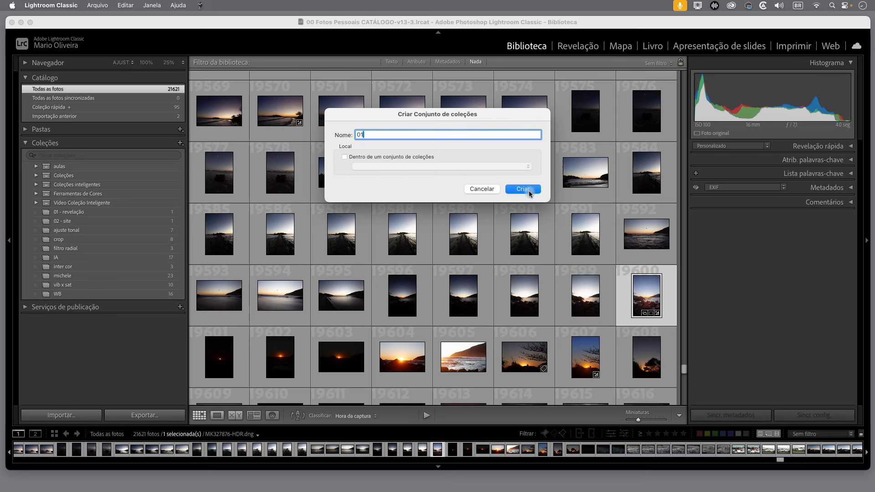
{"action": "left_click", "coordinate": [529, 194]}
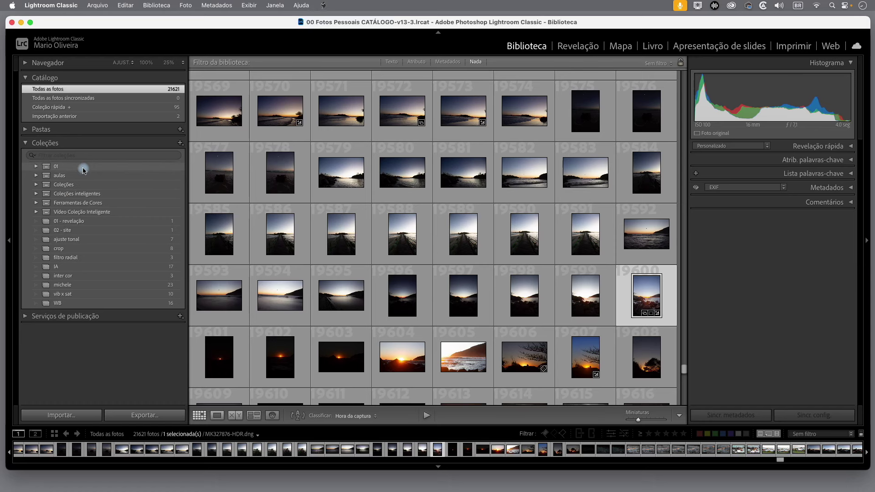
{"action": "left_click", "coordinate": [94, 166]}
- Create an empty collection named '03' with the '01' set as its parent
{"action": "right_click", "coordinate": [97, 168]}
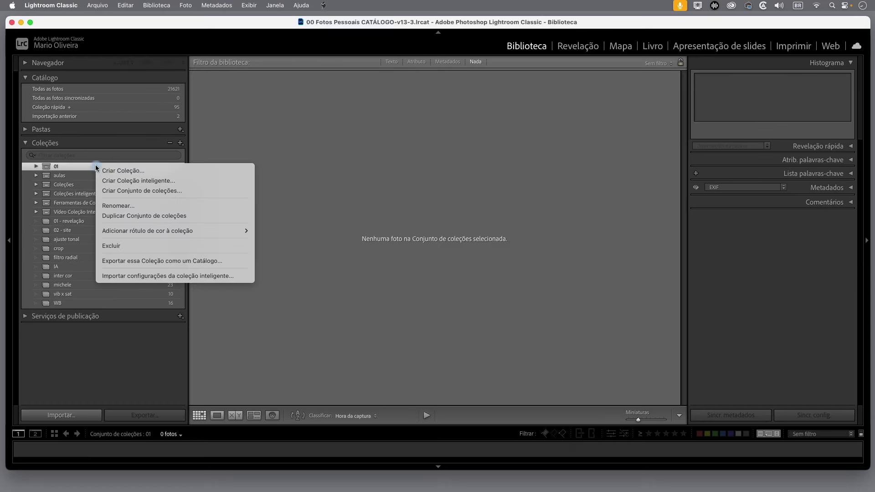
{"action": "left_click", "coordinate": [131, 172]}
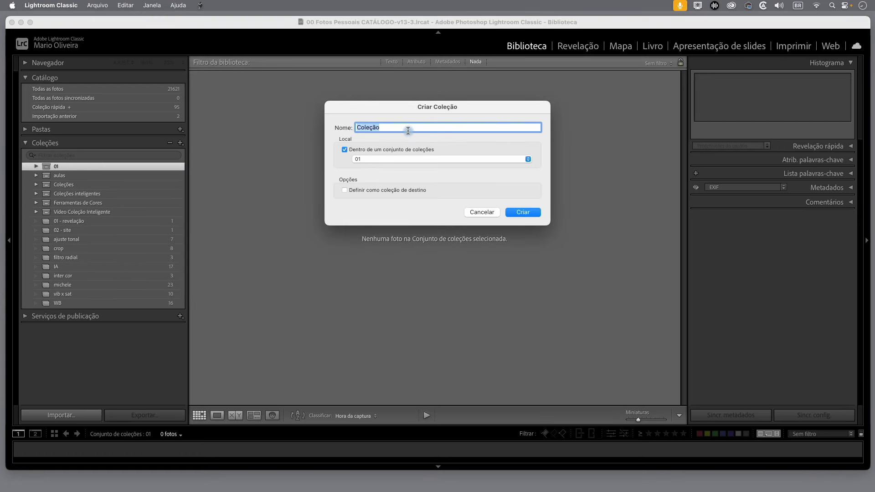
{"action": "type", "text": "03"}
{"action": "double_click", "coordinate": [361, 127]}
{"action": "type", "text": "03"}
{"action": "left_click", "coordinate": [529, 159]}
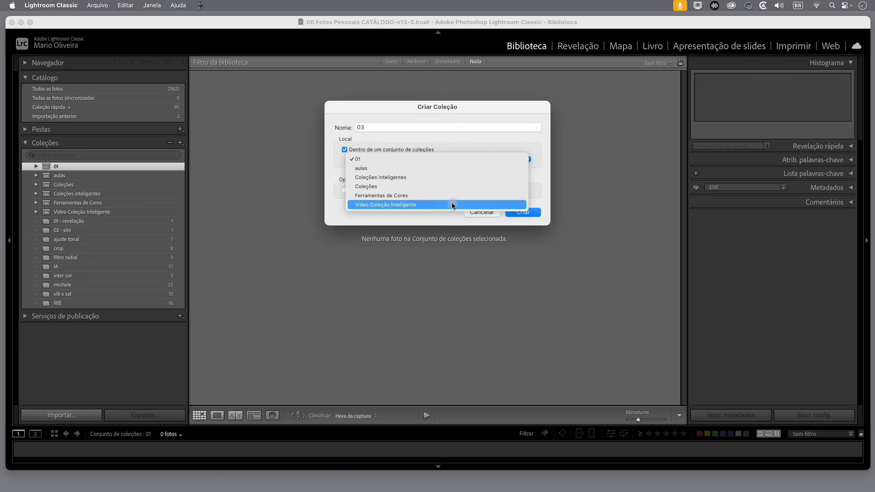
{"action": "left_click", "coordinate": [443, 159]}
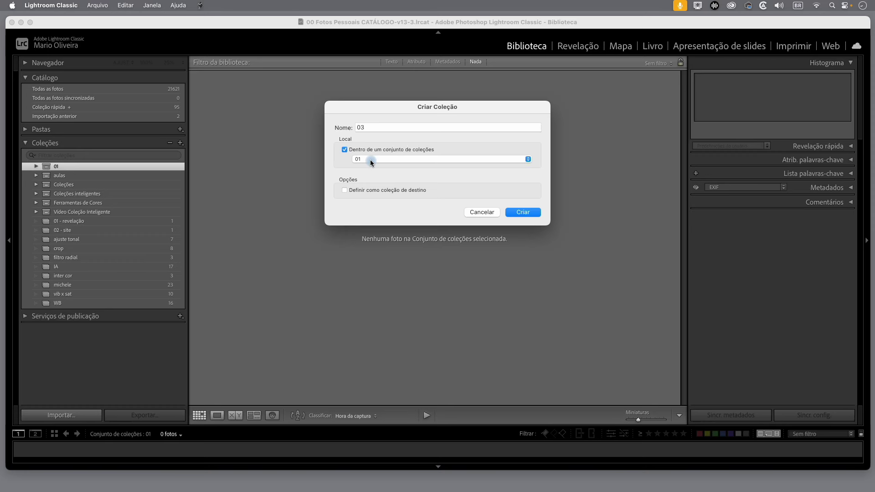
{"action": "left_click", "coordinate": [529, 213]}
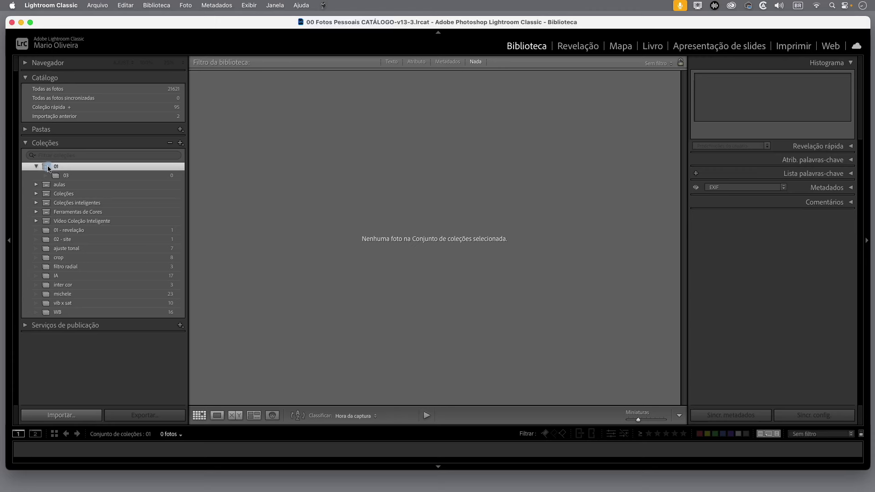
{"action": "mouse_move", "coordinate": [50, 170]}
{"action": "left_mouse_down"}
{"action": "mouse_move", "coordinate": [58, 179]}
{"action": "mouse_move", "coordinate": [157, 93]}
{"action": "left_mouse_up"}
- From All Photographs, drag photo 9549 (MK324768.CR2) into collection 03 and view it there
{"action": "left_click", "coordinate": [156, 92]}
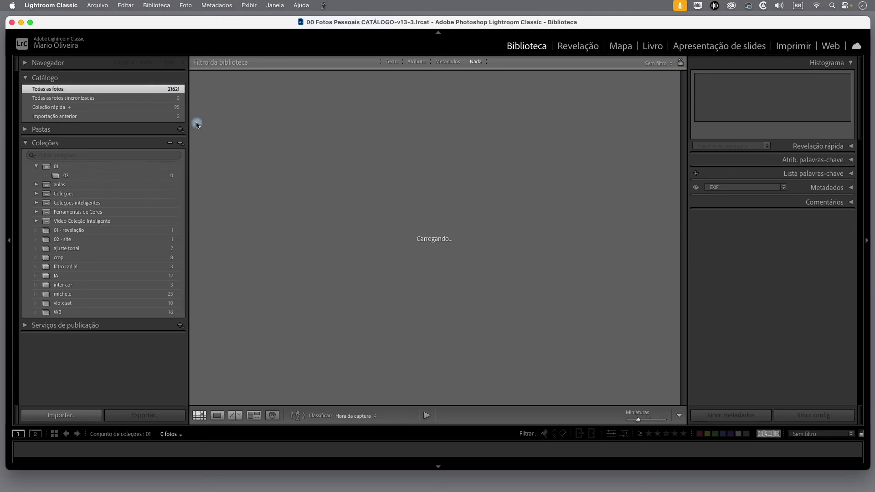
{"action": "left_click_drag", "start_coordinate": [685, 78], "coordinate": [689, 196]}
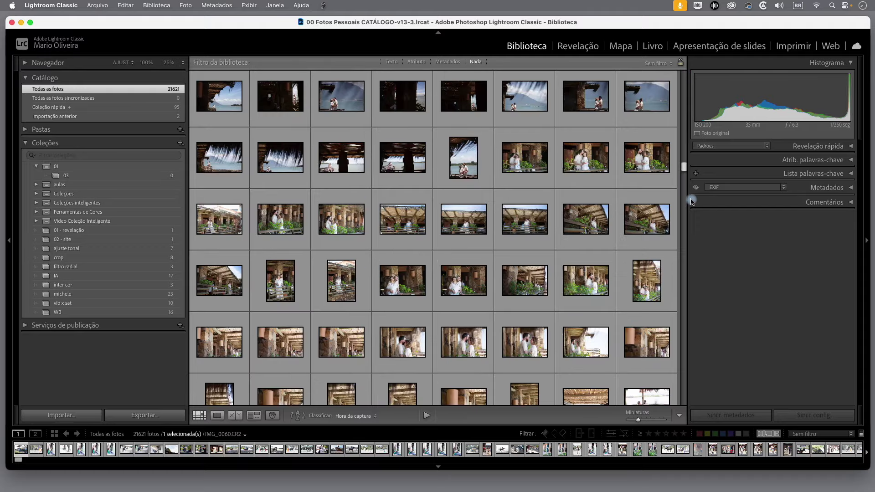
{"action": "left_click_drag", "start_coordinate": [692, 197], "coordinate": [694, 222]}
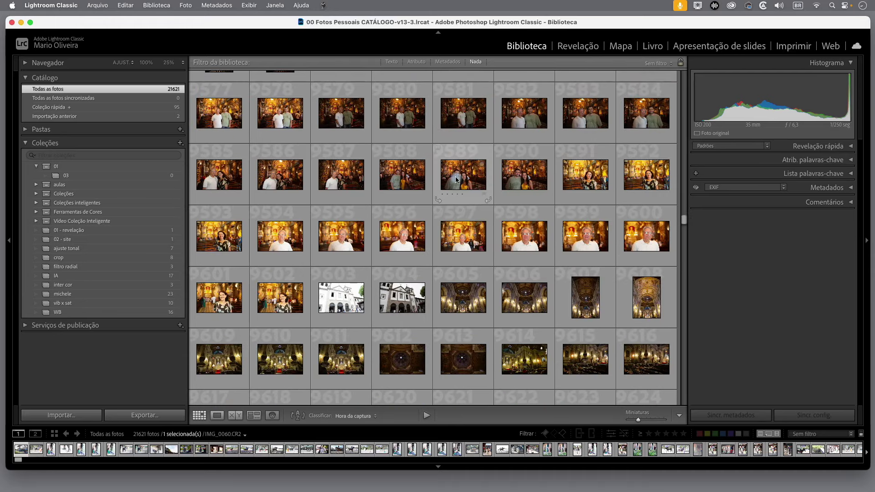
{"action": "scroll", "coordinate": [527, 187], "scroll_direction": "up", "scroll_amount": 2}
{"action": "scroll", "coordinate": [527, 187], "scroll_direction": "up", "scroll_amount": 3}
{"action": "scroll", "coordinate": [527, 187], "scroll_direction": "up", "scroll_amount": 1}
{"action": "left_click_drag", "start_coordinate": [467, 159], "coordinate": [428, 189]}
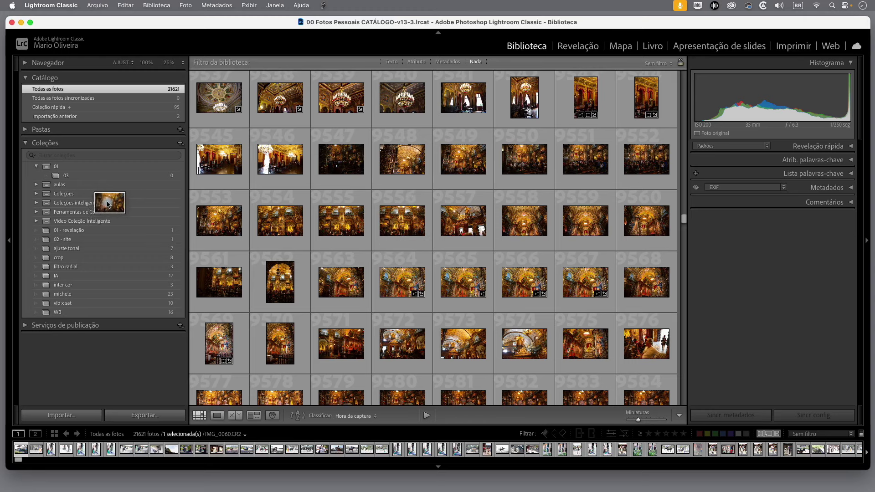
{"action": "left_click_drag", "start_coordinate": [428, 190], "coordinate": [73, 178]}
{"action": "left_click", "coordinate": [73, 178]}
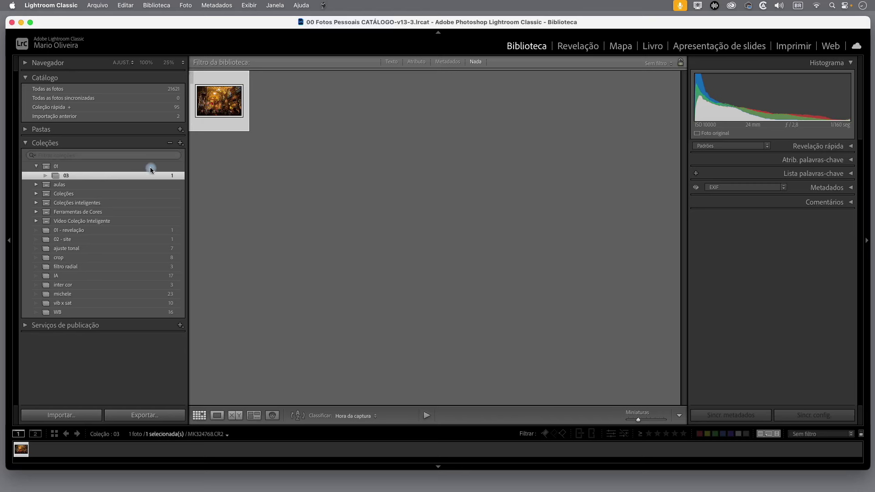
{"action": "left_click", "coordinate": [84, 181]}
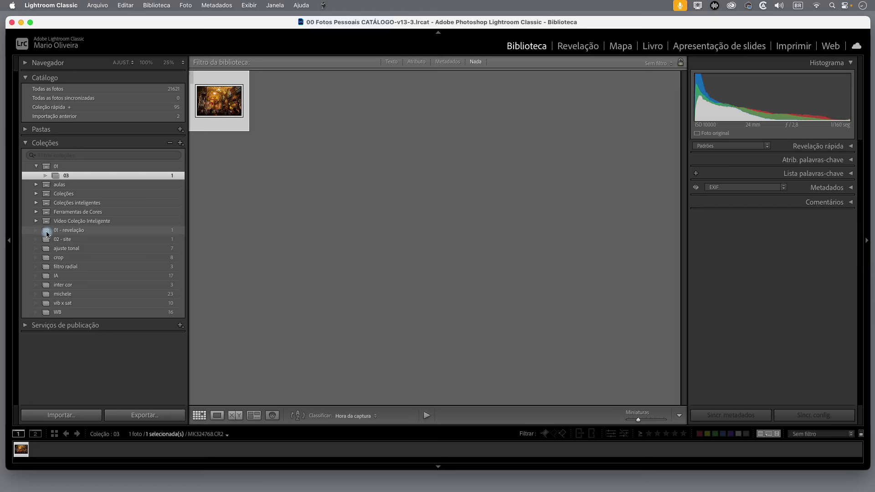
- Move the '01 - revelação' and '02 - site' collections into set 01 and view its three photos
{"action": "mouse_move", "coordinate": [47, 234]}
{"action": "left_mouse_down"}
{"action": "mouse_move", "coordinate": [61, 178]}
{"action": "mouse_move", "coordinate": [51, 166]}
{"action": "left_mouse_up"}
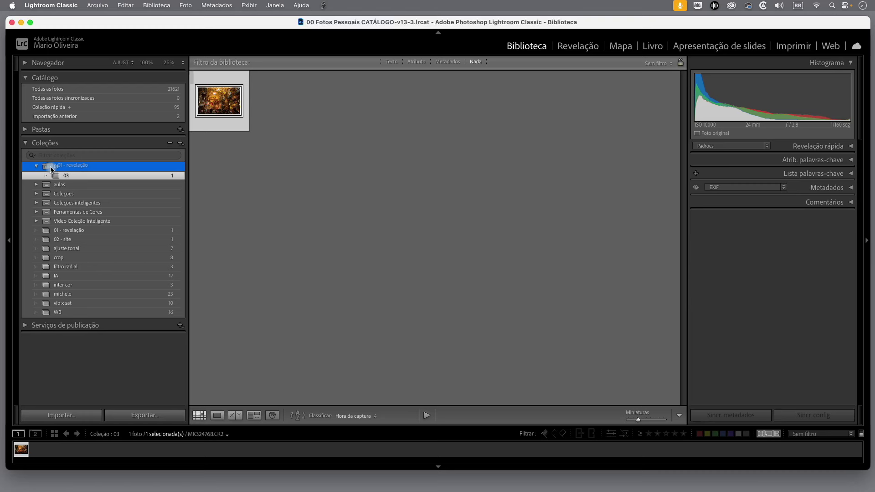
{"action": "left_click_drag", "start_coordinate": [51, 167], "coordinate": [50, 166]}
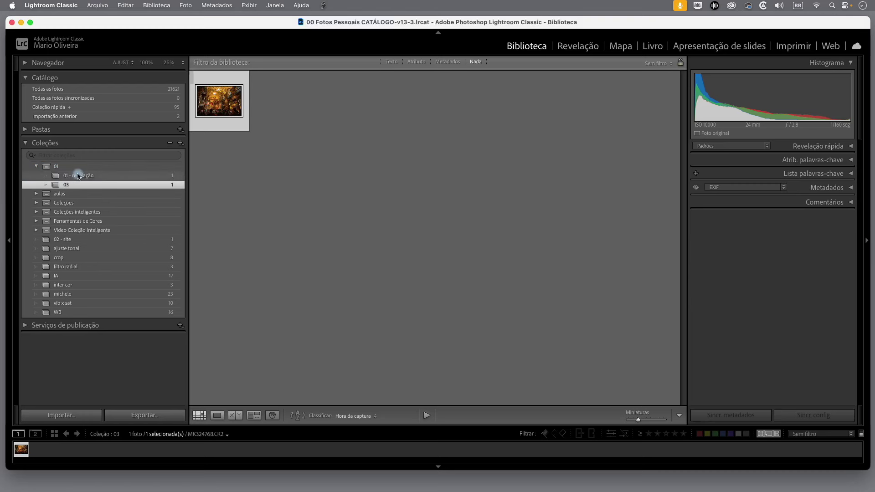
{"action": "left_click", "coordinate": [61, 177]}
{"action": "left_click_drag", "start_coordinate": [46, 241], "coordinate": [46, 243]}
{"action": "left_click", "coordinate": [47, 242]}
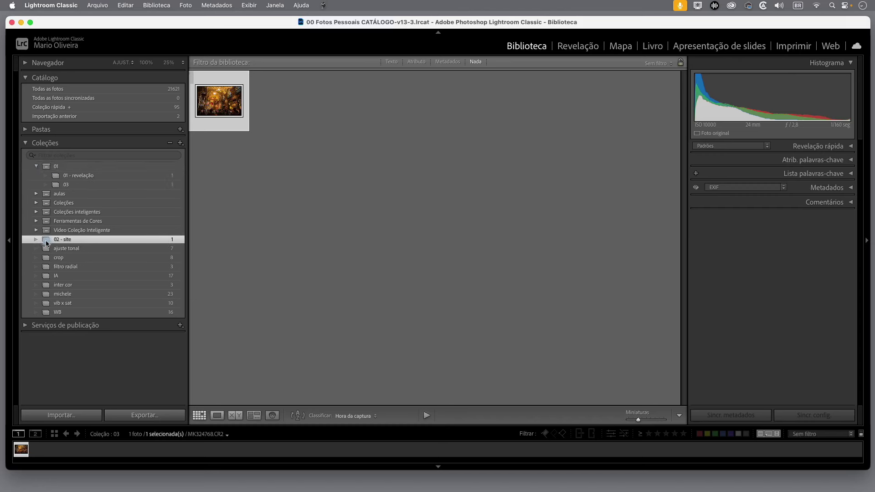
{"action": "left_click_drag", "start_coordinate": [47, 242], "coordinate": [49, 174]}
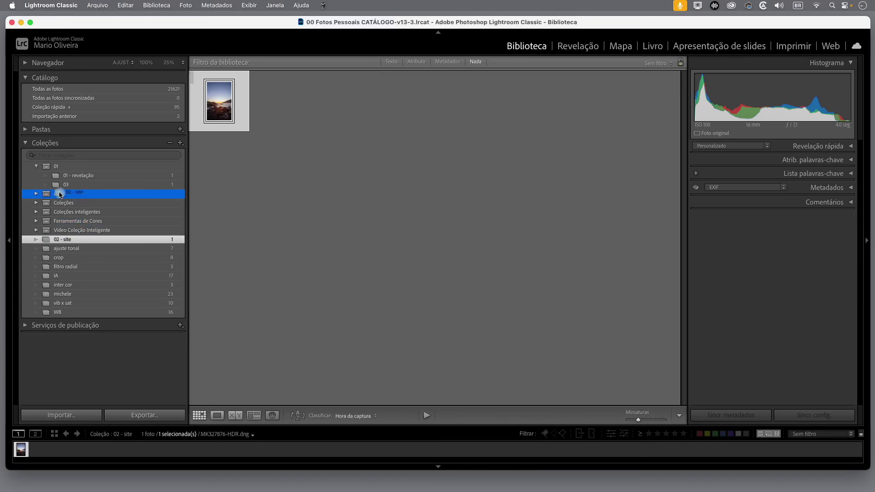
{"action": "left_click_drag", "start_coordinate": [49, 174], "coordinate": [47, 167]}
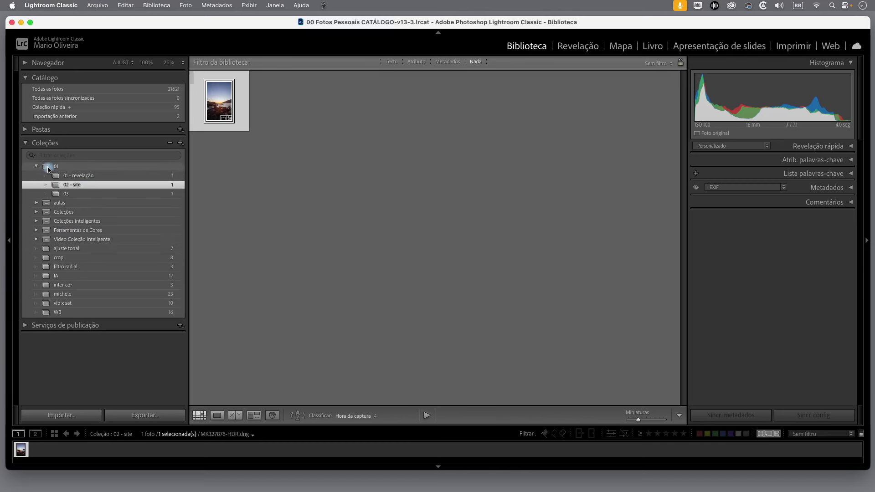
{"action": "left_click", "coordinate": [41, 166]}
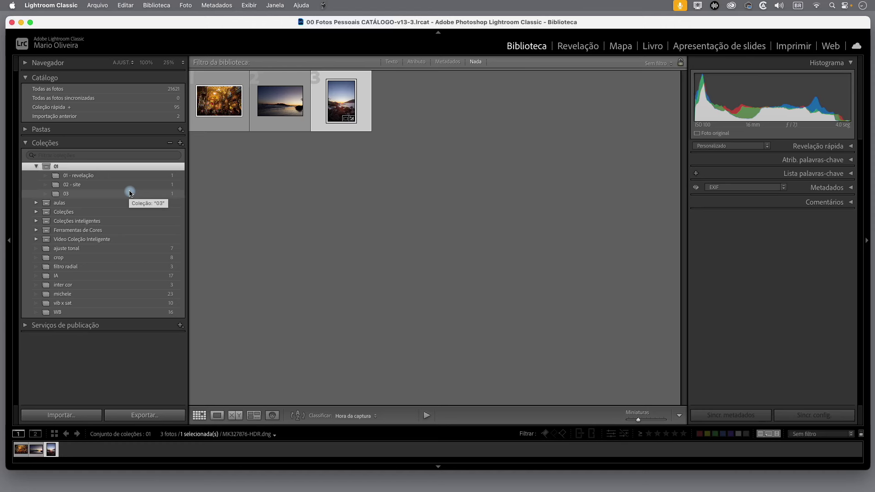
{"action": "left_click", "coordinate": [41, 78]}
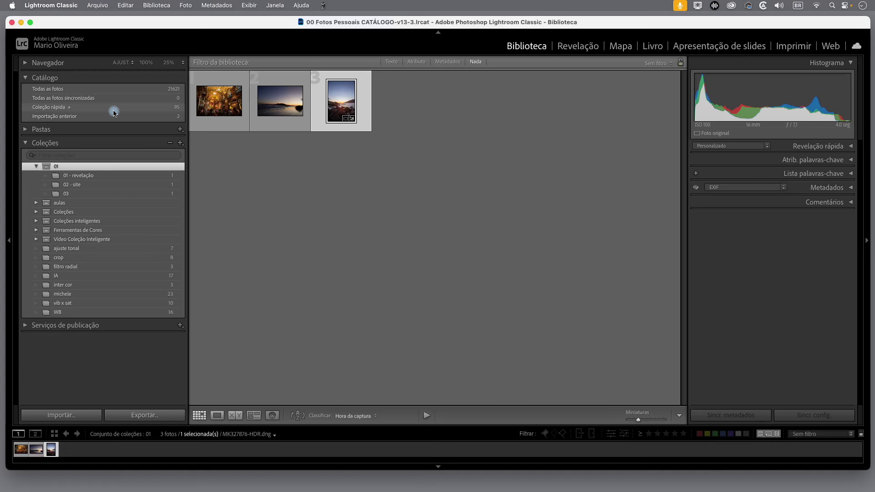
- Switch to the retrato.lrcat catalog via Open Recent and view its empty Quick Collection
{"action": "left_click", "coordinate": [105, 6]}
{"action": "mouse_move", "coordinate": [105, 44]}
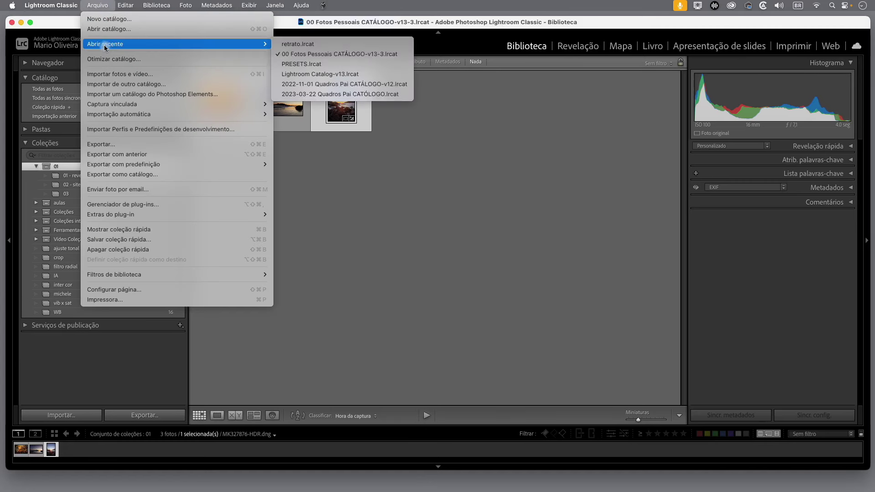
{"action": "left_click", "coordinate": [303, 44]}
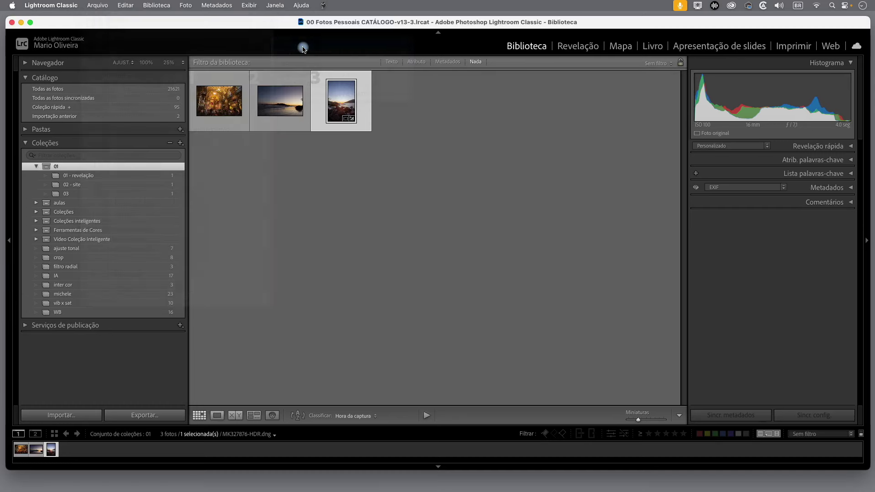
{"action": "left_click", "coordinate": [535, 188]}
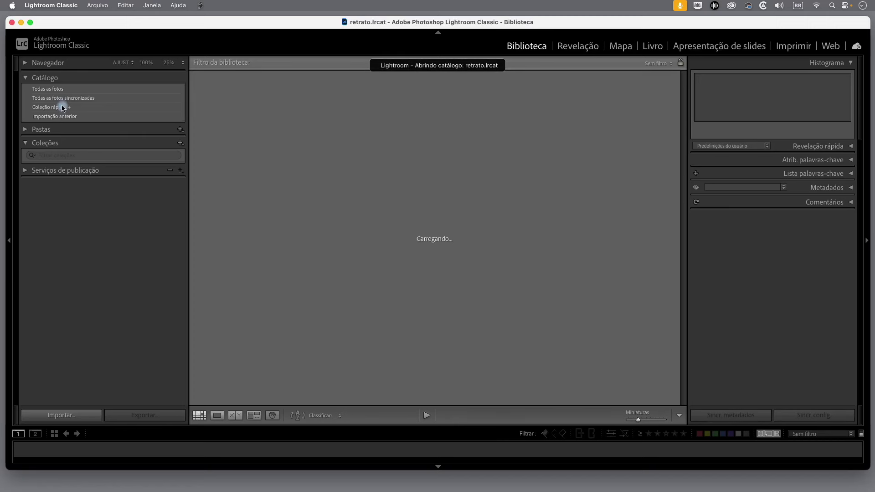
{"action": "left_click", "coordinate": [52, 109]}
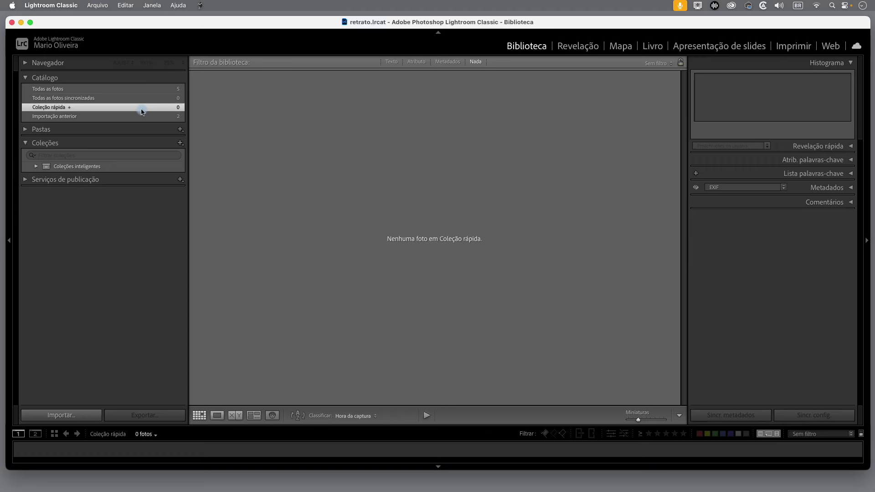
{"action": "left_click", "coordinate": [97, 5]}
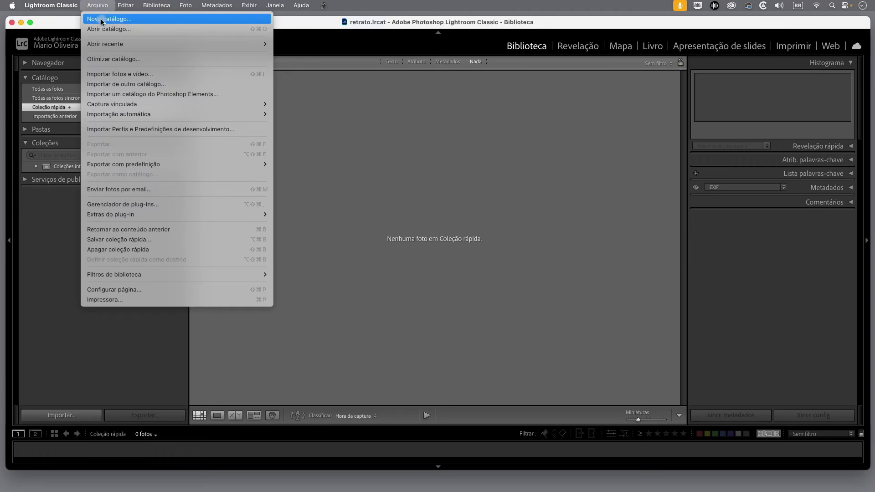
{"action": "mouse_move", "coordinate": [105, 44]}
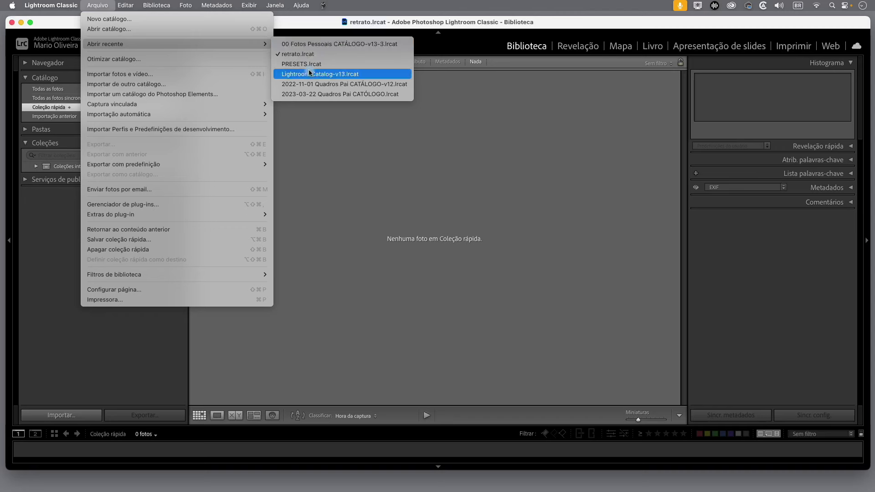
- Reopen the 00 Fotos Pessoais CATÁLOGO-v13-3 catalog, letting Lightroom restart
{"action": "left_click", "coordinate": [313, 44]}
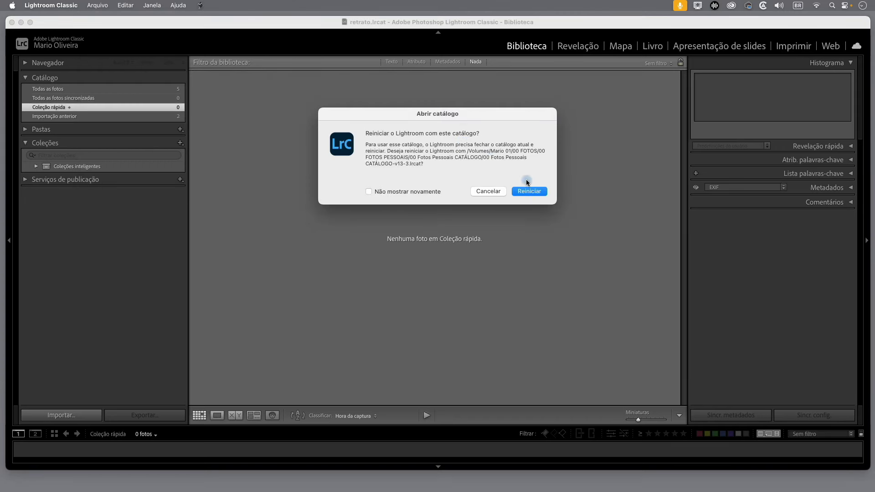
{"action": "left_click", "coordinate": [534, 192]}
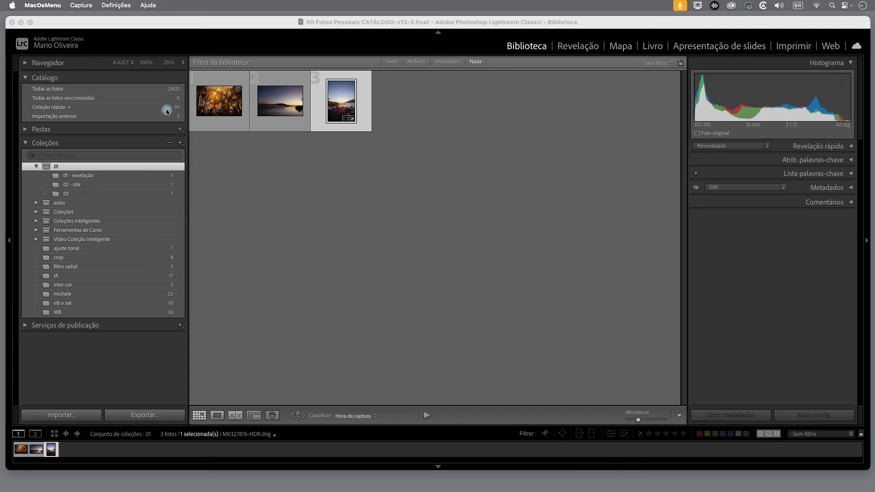
- In the 95-photo Quick Collection, view photo 79, the couple portrait MK3_8900.CR2, full size
{"action": "left_click", "coordinate": [115, 109]}
{"action": "scroll", "coordinate": [448, 253], "scroll_direction": "down", "scroll_amount": 3}
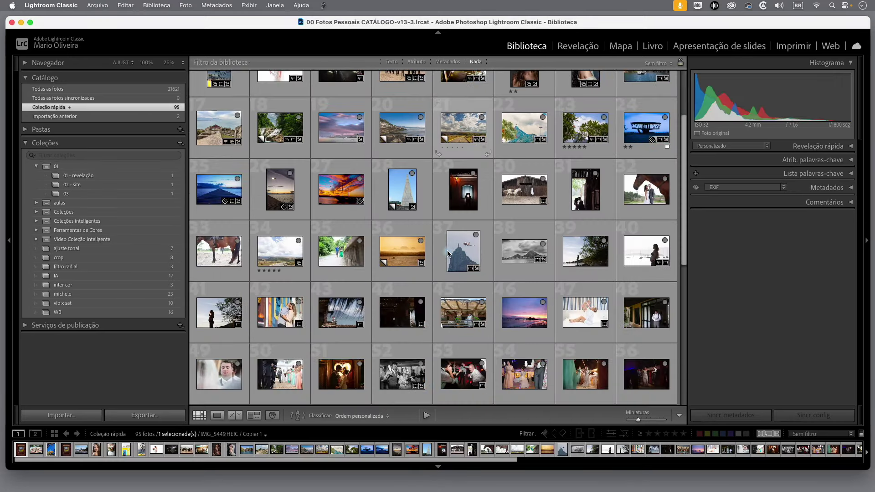
{"action": "scroll", "coordinate": [448, 253], "scroll_direction": "down", "scroll_amount": 3}
{"action": "scroll", "coordinate": [446, 246], "scroll_direction": "down", "scroll_amount": 3}
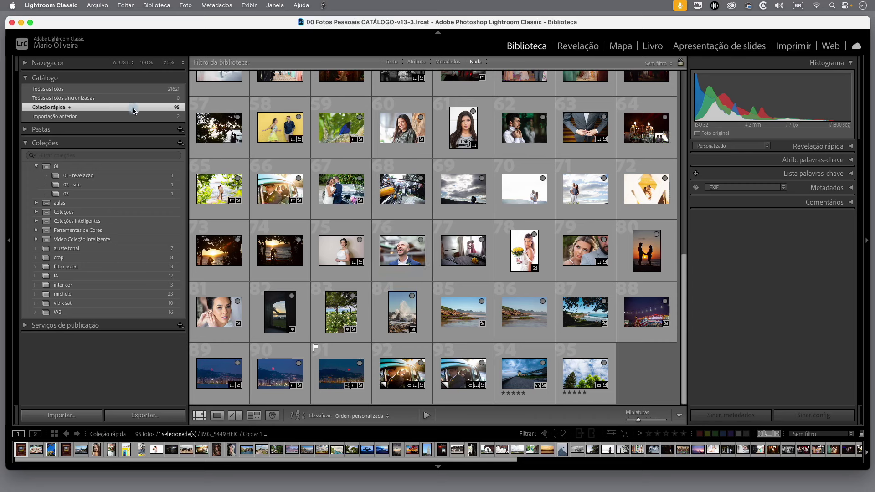
{"action": "mouse_move", "coordinate": [586, 252]}
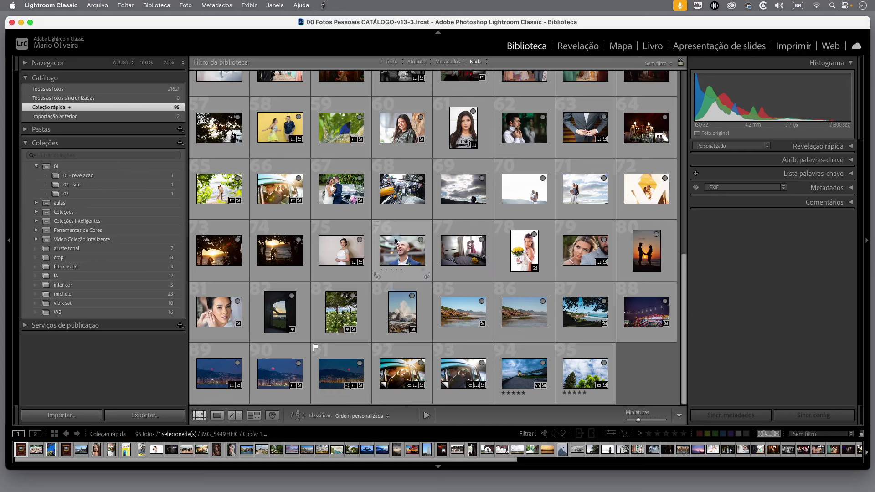
{"action": "double_click", "coordinate": [582, 255]}
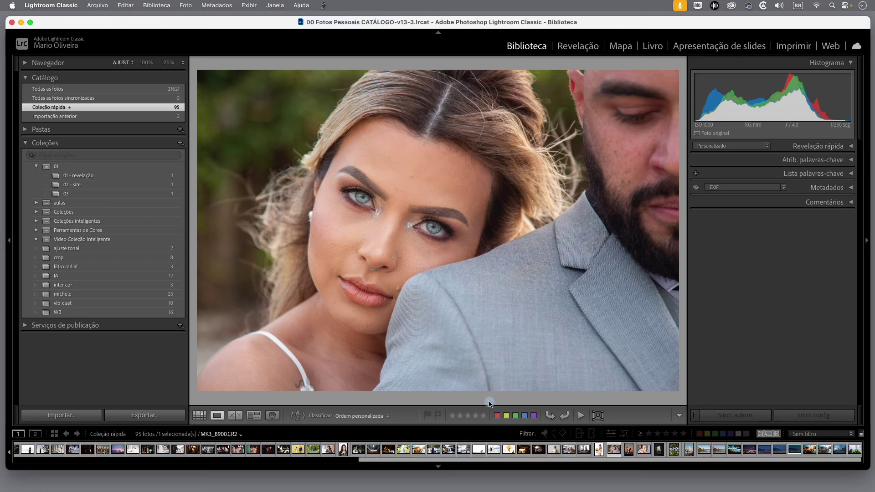
{"action": "mouse_move", "coordinate": [615, 451]}
{"action": "left_mouse_down"}
{"action": "mouse_move", "coordinate": [91, 190]}
{"action": "mouse_move", "coordinate": [85, 178]}
{"action": "left_mouse_up"}
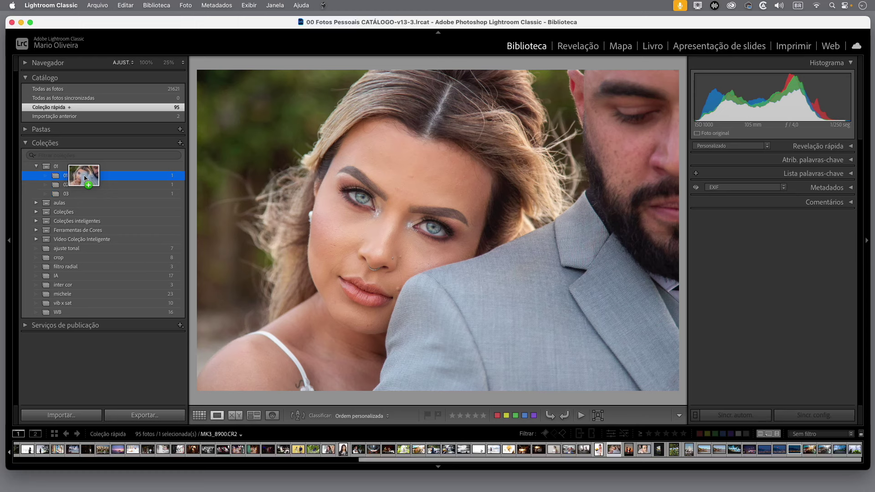
- Add the couple portrait and photo 77 to the '01 - revelação' collection
{"action": "left_click_drag", "start_coordinate": [85, 178], "coordinate": [85, 178]}
{"action": "left_click", "coordinate": [200, 415]}
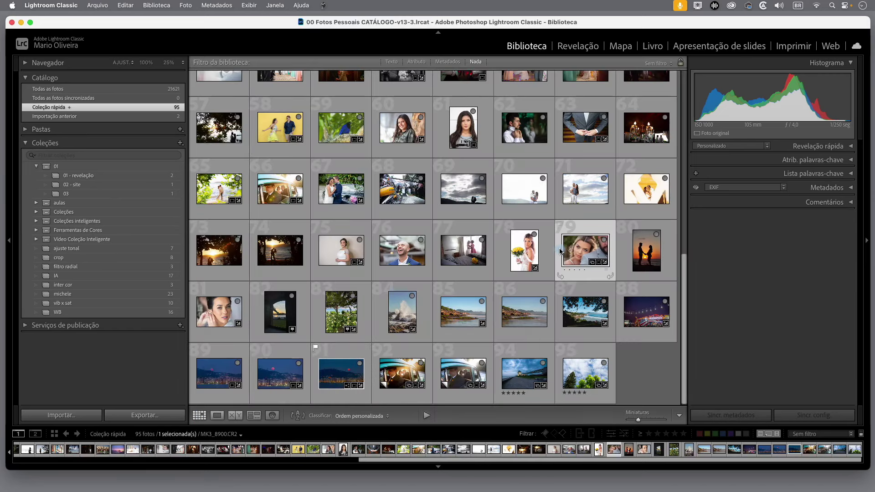
{"action": "left_click", "coordinate": [468, 250]}
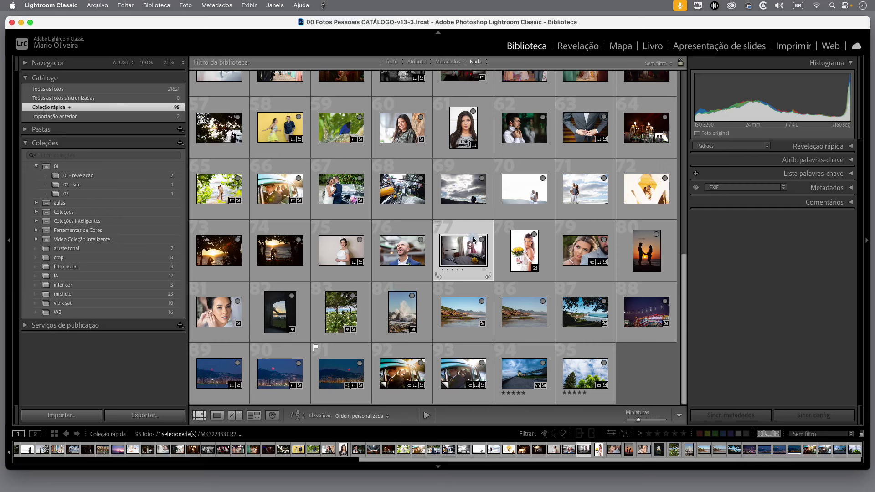
{"action": "left_click_drag", "start_coordinate": [466, 258], "coordinate": [135, 176]}
- Add photo 76 to the '02 - site' collection
{"action": "left_click", "coordinate": [569, 454]}
{"action": "left_click_drag", "start_coordinate": [571, 454], "coordinate": [309, 318]}
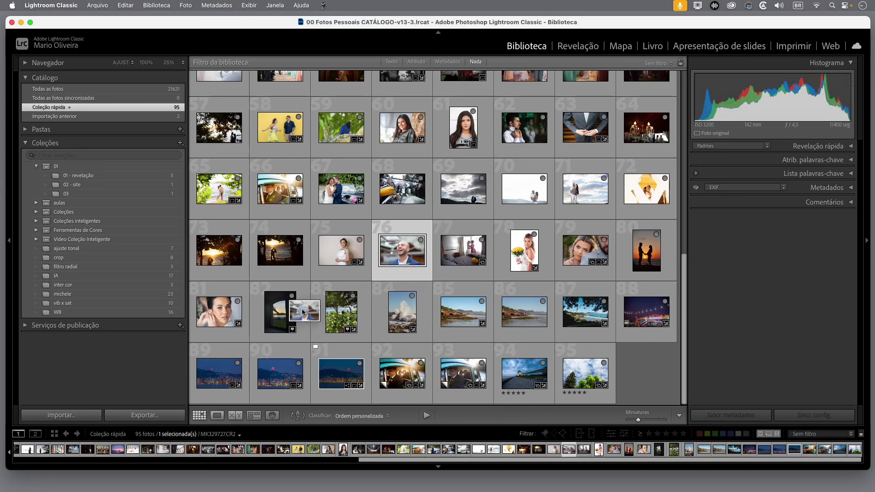
{"action": "left_click_drag", "start_coordinate": [309, 318], "coordinate": [128, 184]}
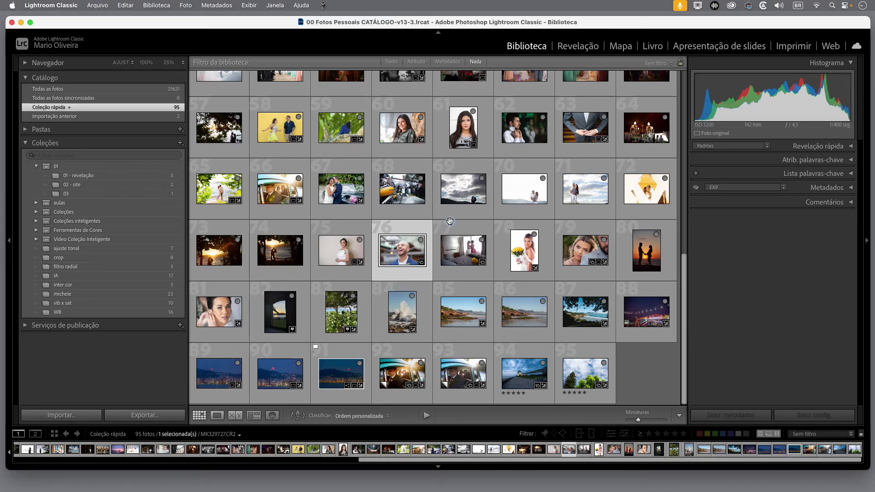
{"action": "scroll", "coordinate": [450, 221], "scroll_direction": "up", "scroll_amount": 5}
{"action": "scroll", "coordinate": [371, 146], "scroll_direction": "up", "scroll_amount": 5}
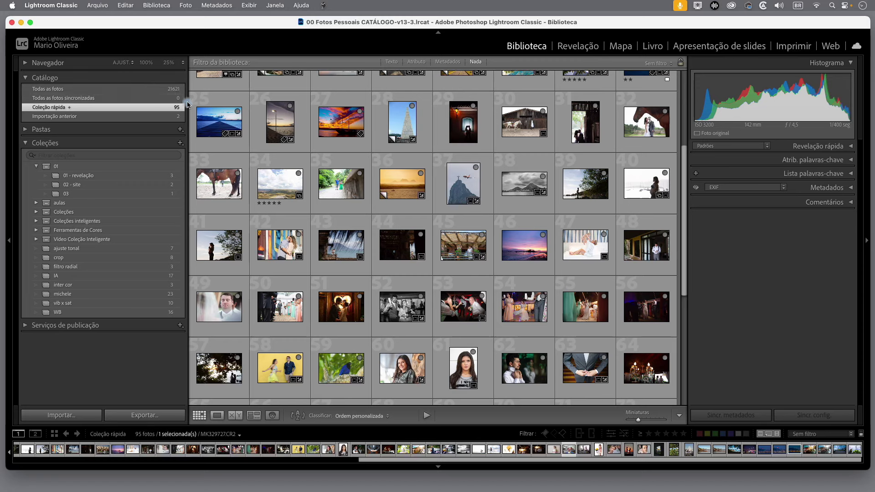
- From All Photographs, add photo 10948 of the groom speaking to the Quick Collection
{"action": "left_click", "coordinate": [161, 92]}
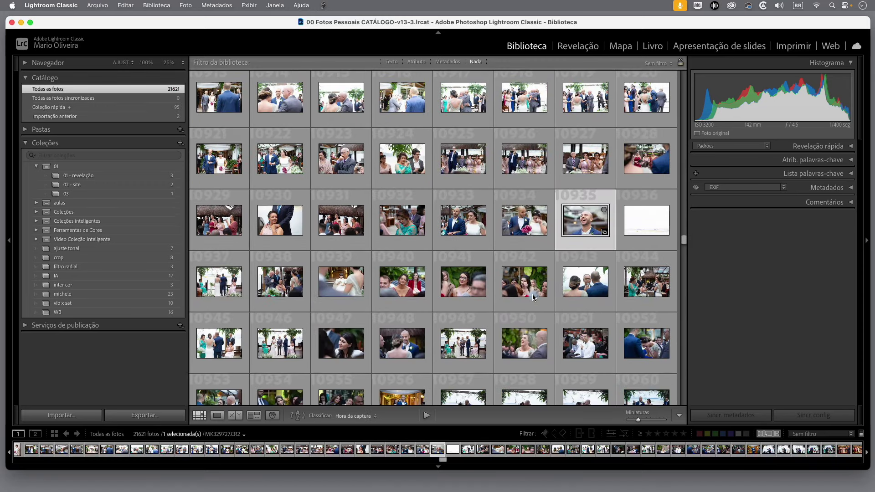
{"action": "scroll", "coordinate": [534, 297], "scroll_direction": "down", "scroll_amount": 2}
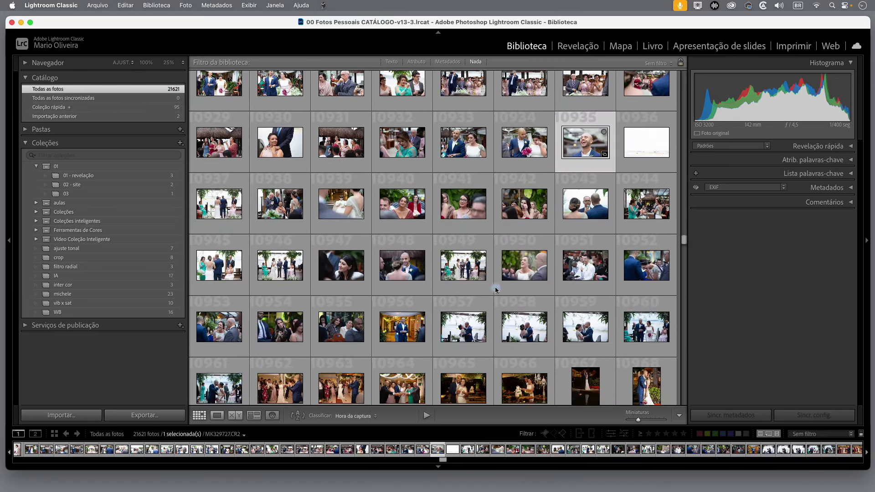
{"action": "left_click", "coordinate": [413, 269]}
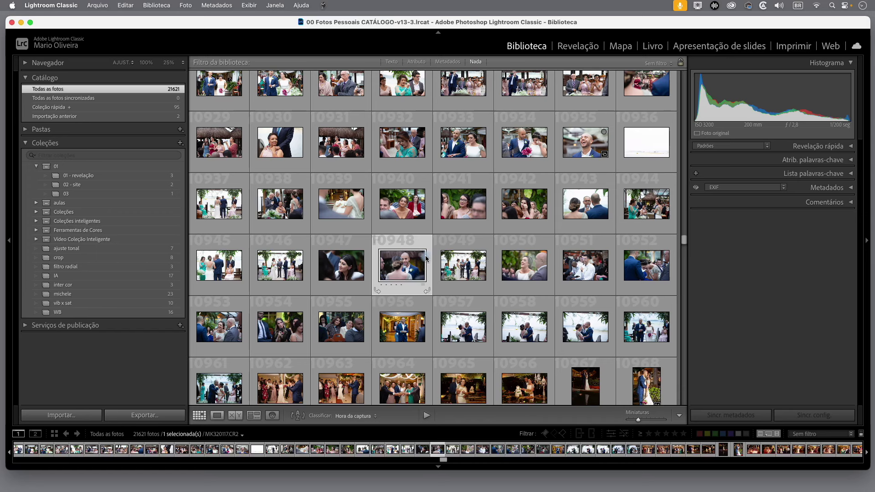
{"action": "key", "text": "b"}
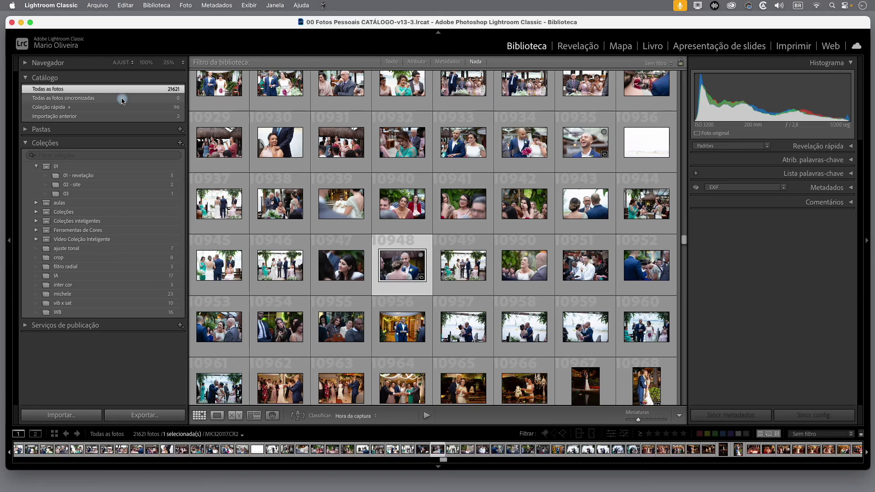
- Check photo 96 (MK320117.CR2) in the Quick Collection, then return to All Photographs
{"action": "left_click", "coordinate": [167, 110]}
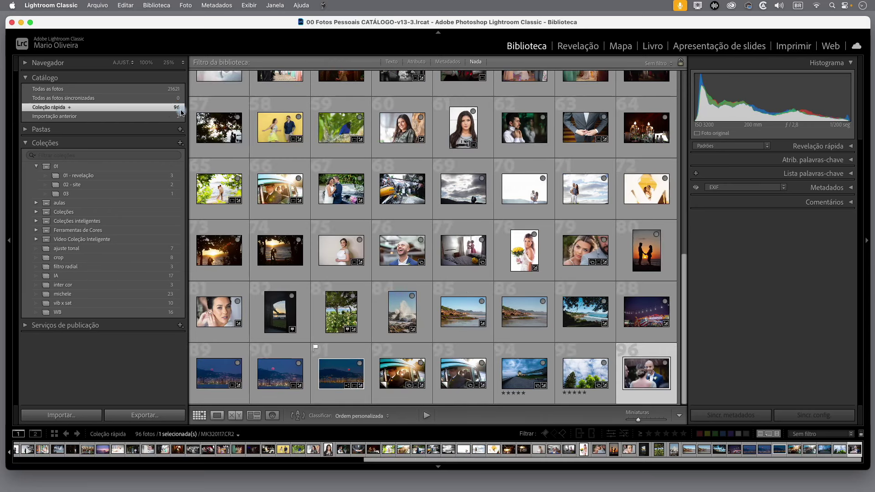
{"action": "double_click", "coordinate": [637, 375]}
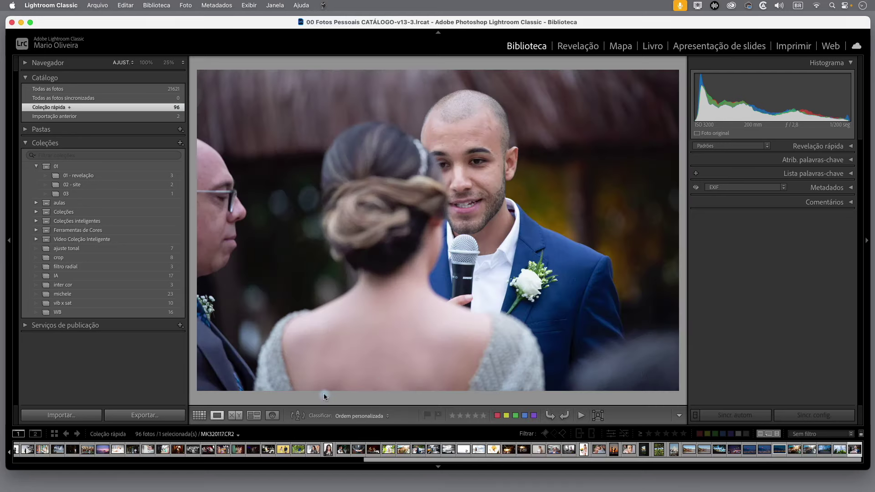
{"action": "left_click", "coordinate": [200, 415]}
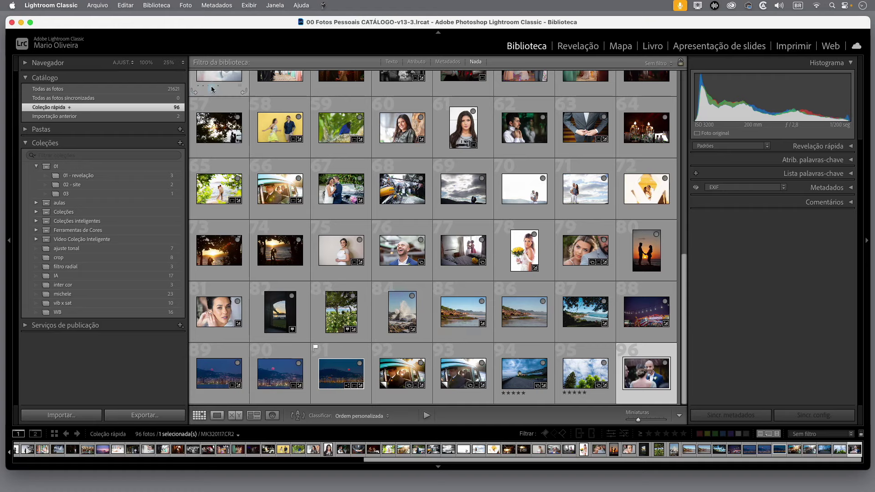
{"action": "left_click", "coordinate": [175, 91]}
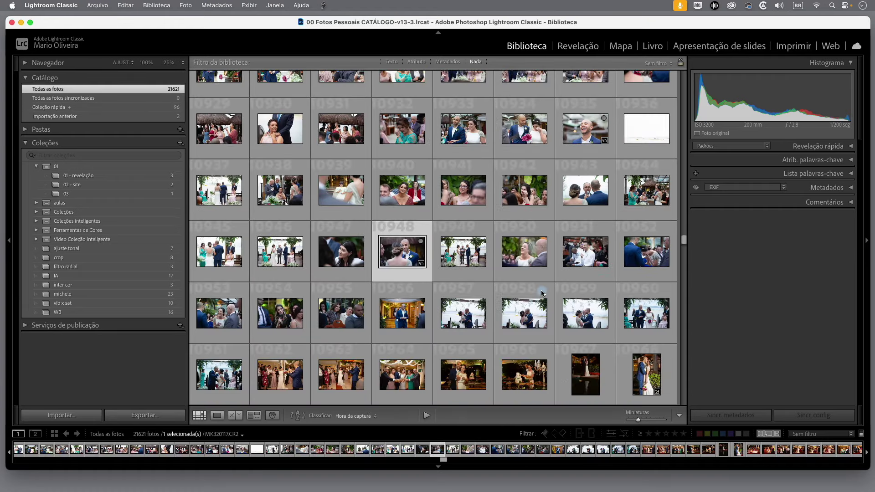
- Select photos 11001 through 11006 and add all six to the Quick Collection
{"action": "scroll", "coordinate": [542, 293], "scroll_direction": "down", "scroll_amount": 2}
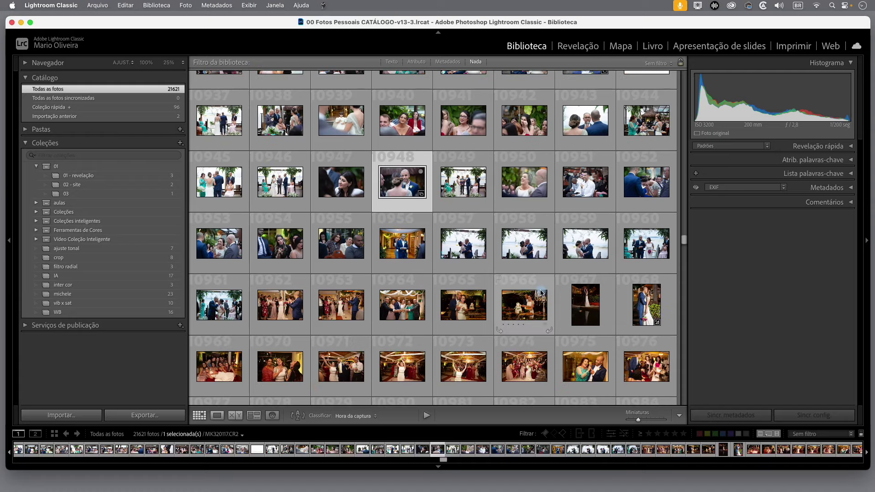
{"action": "scroll", "coordinate": [542, 292], "scroll_direction": "down", "scroll_amount": 3}
{"action": "scroll", "coordinate": [541, 292], "scroll_direction": "down", "scroll_amount": 2}
{"action": "scroll", "coordinate": [541, 292], "scroll_direction": "down", "scroll_amount": 1}
{"action": "scroll", "coordinate": [541, 292], "scroll_direction": "down", "scroll_amount": 2}
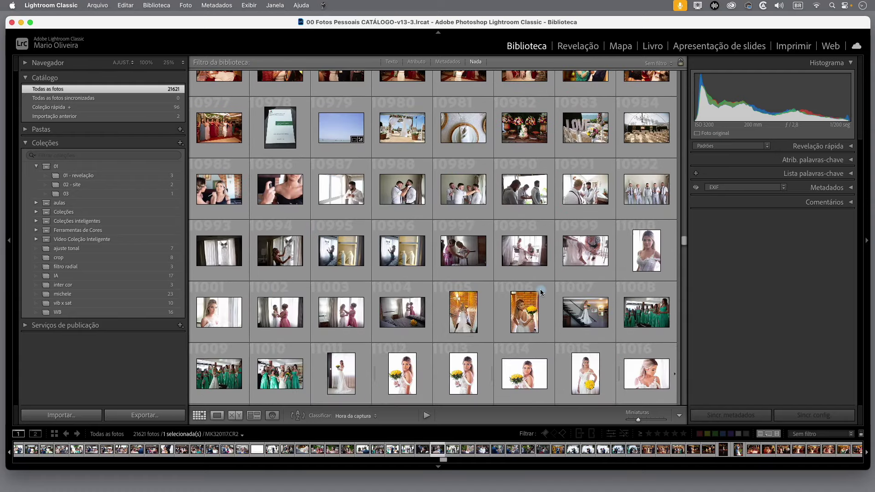
{"action": "scroll", "coordinate": [541, 292], "scroll_direction": "down", "scroll_amount": 1}
{"action": "scroll", "coordinate": [541, 291], "scroll_direction": "down", "scroll_amount": 1}
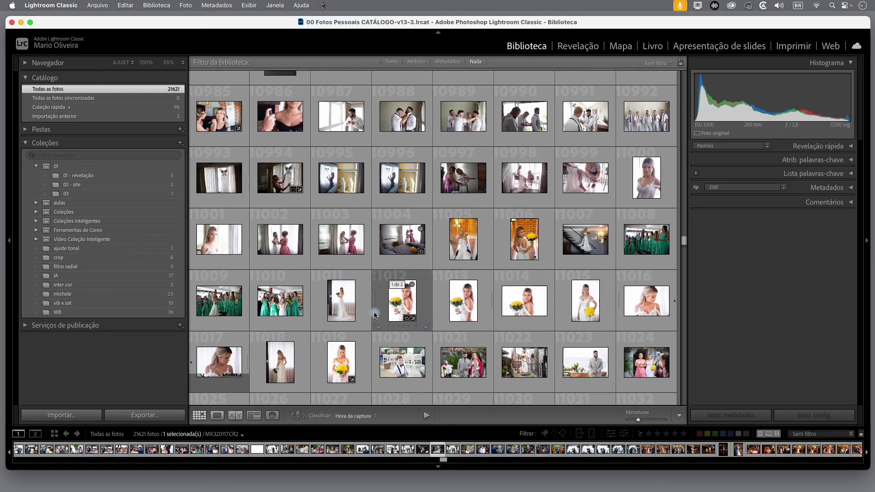
{"action": "left_click", "coordinate": [225, 244]}
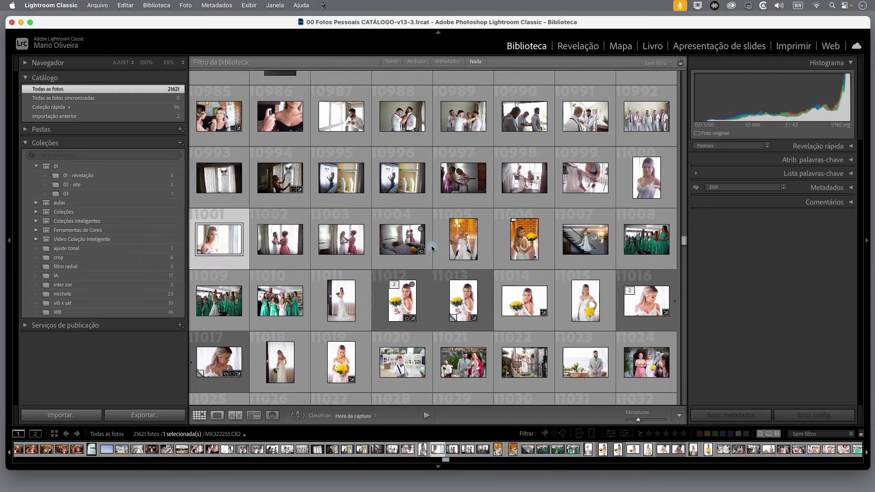
{"action": "left_click", "coordinate": [522, 250], "text": "shift"}
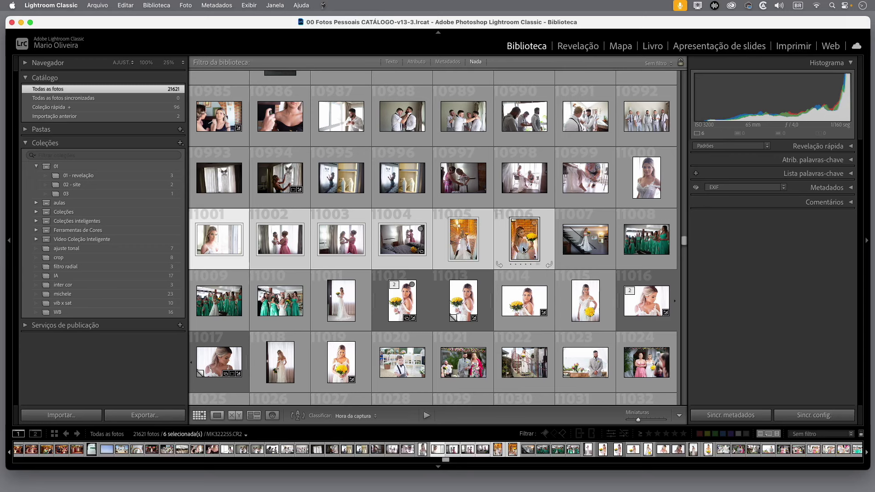
{"action": "key", "text": "b"}
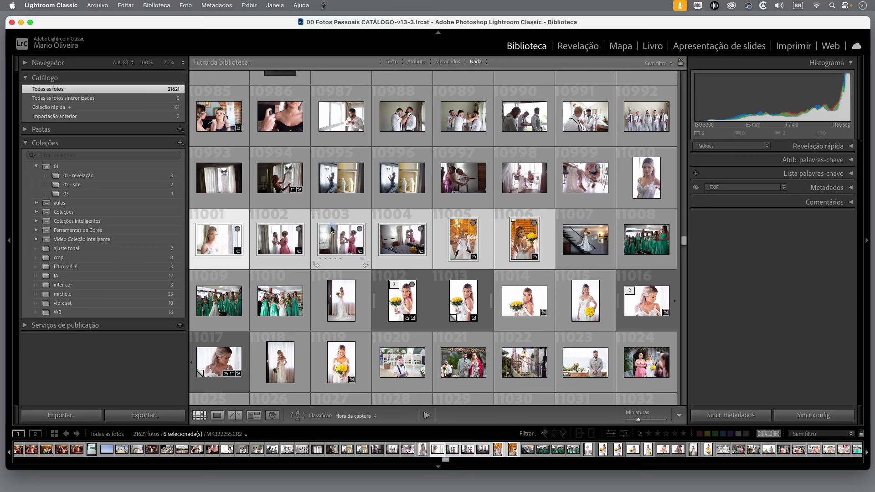
- From the Quick Collection, add photos 98 and 99 to '02 - site' and '01 - revelação'
{"action": "left_click", "coordinate": [167, 107]}
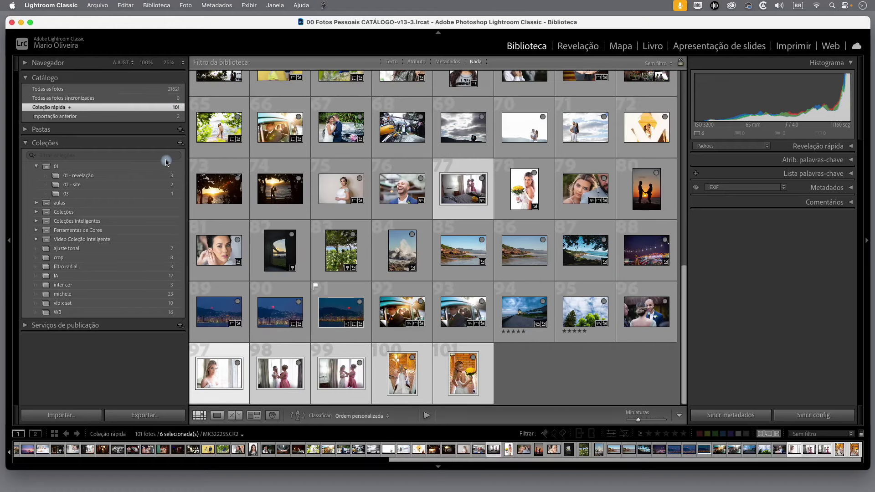
{"action": "mouse_move", "coordinate": [462, 373]}
{"action": "left_click", "coordinate": [357, 396]}
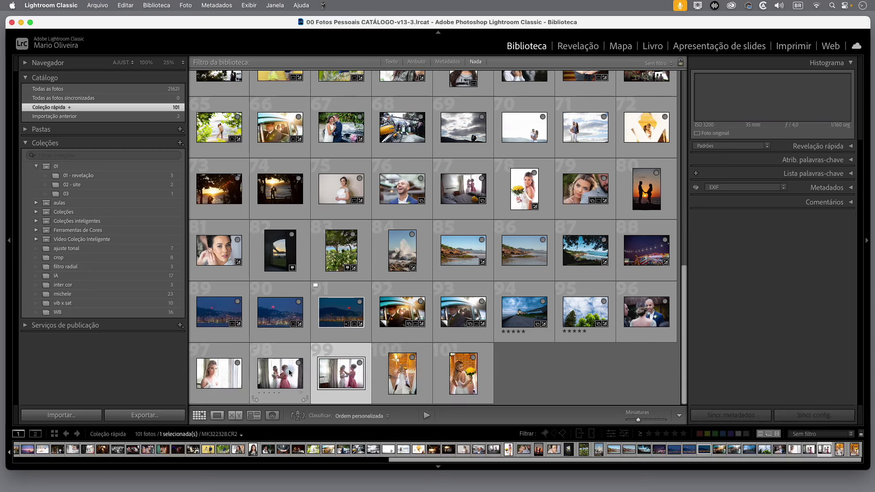
{"action": "mouse_move", "coordinate": [289, 373]}
{"action": "left_mouse_down"}
{"action": "mouse_move", "coordinate": [144, 197]}
{"action": "mouse_move", "coordinate": [144, 184]}
{"action": "left_mouse_up"}
{"action": "left_click", "coordinate": [343, 381]}
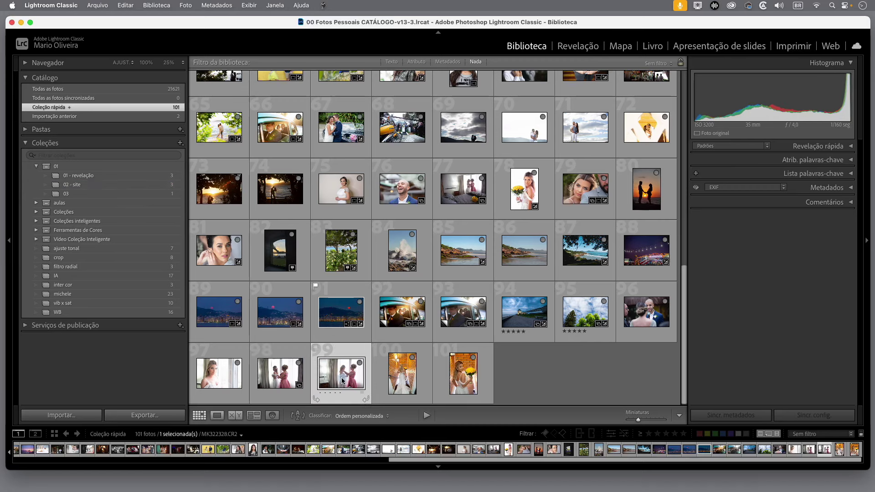
{"action": "left_click_drag", "start_coordinate": [343, 380], "coordinate": [139, 178]}
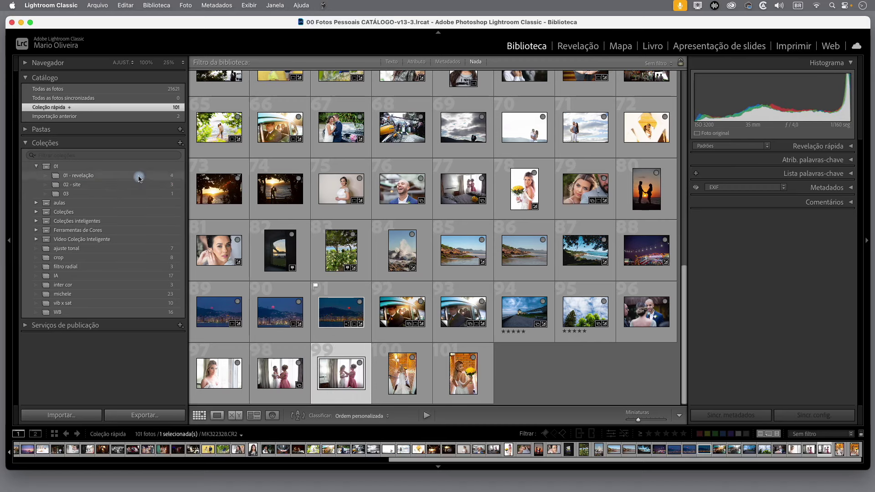
- Add photo 99 to collection '03' and view its 2 photos
{"action": "left_click_drag", "start_coordinate": [342, 375], "coordinate": [146, 184]}
{"action": "left_click_drag", "start_coordinate": [331, 372], "coordinate": [150, 194]}
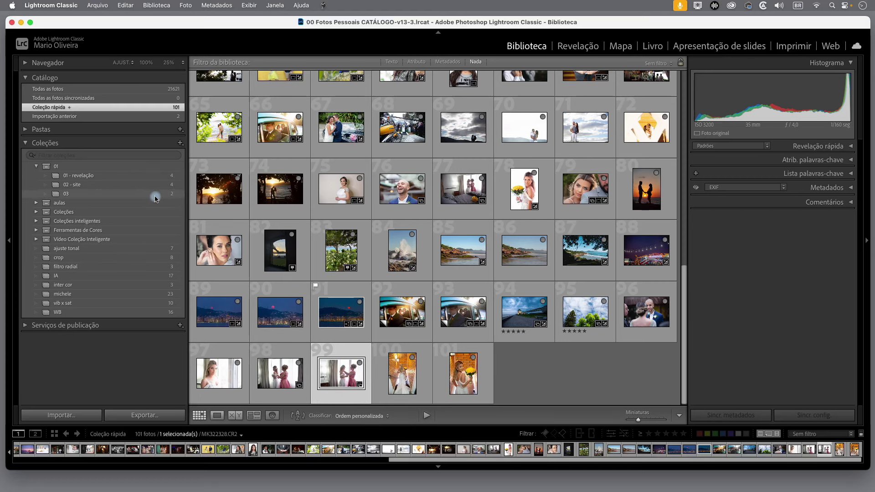
{"action": "left_click", "coordinate": [155, 195]}
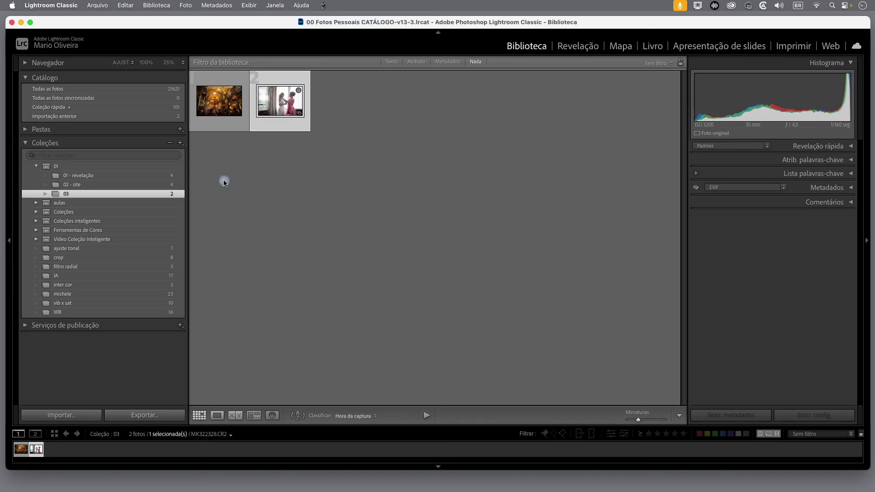
- Browse '02 - site' and '01 - revelação', ending on the 101-photo Quick Collection
{"action": "left_click", "coordinate": [170, 186]}
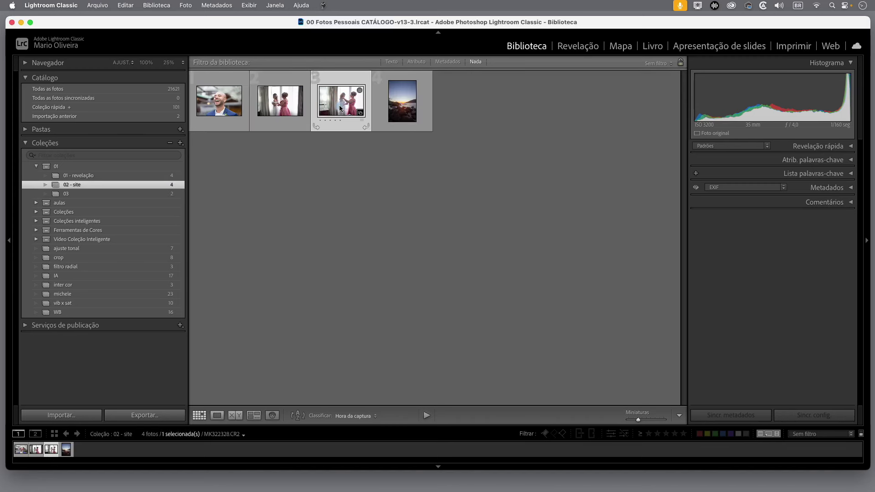
{"action": "left_click", "coordinate": [145, 176]}
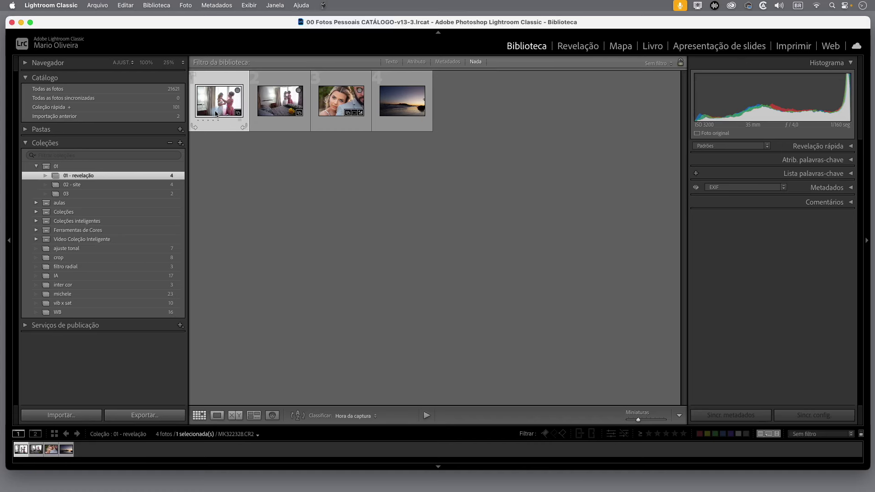
{"action": "left_click", "coordinate": [155, 108]}
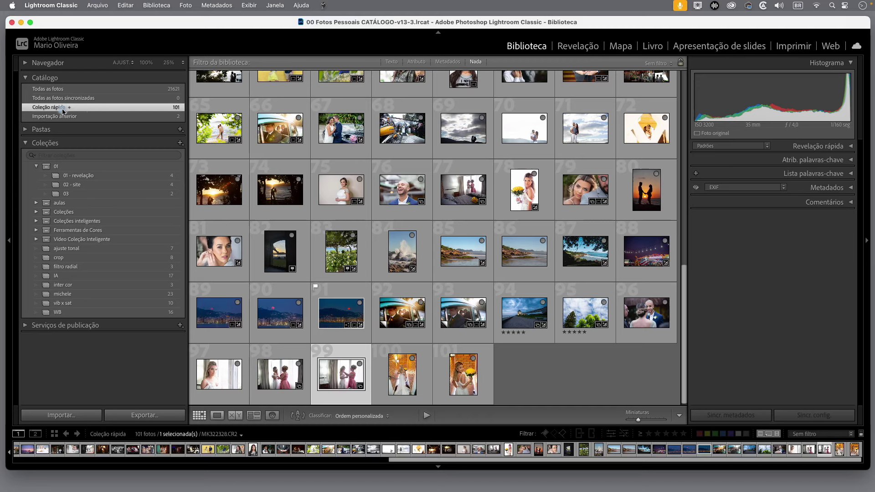
- Select collection '03' under the '01' set to display its two photos
{"action": "left_click", "coordinate": [72, 108]}
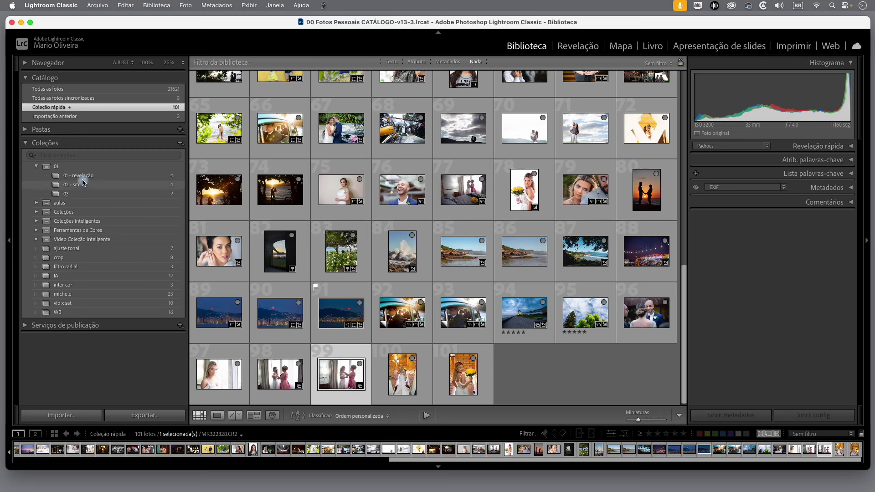
{"action": "left_click", "coordinate": [72, 108]}
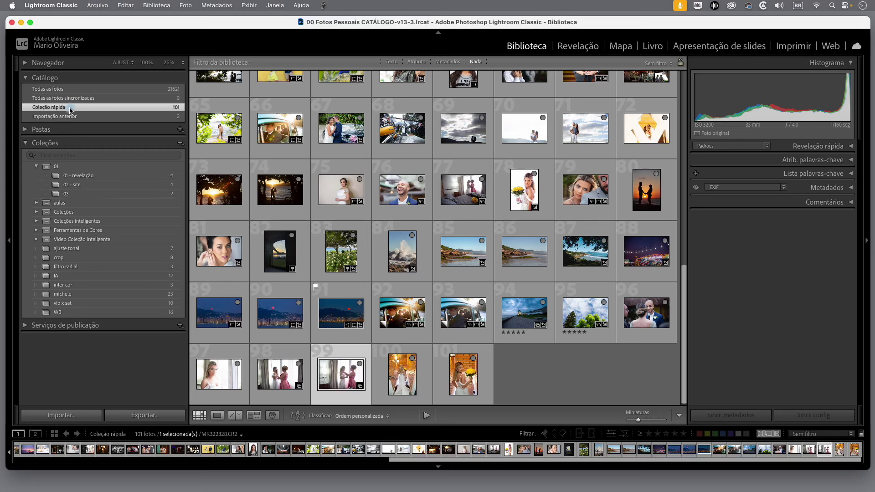
{"action": "left_click", "coordinate": [96, 111]}
{"action": "left_click", "coordinate": [83, 111]}
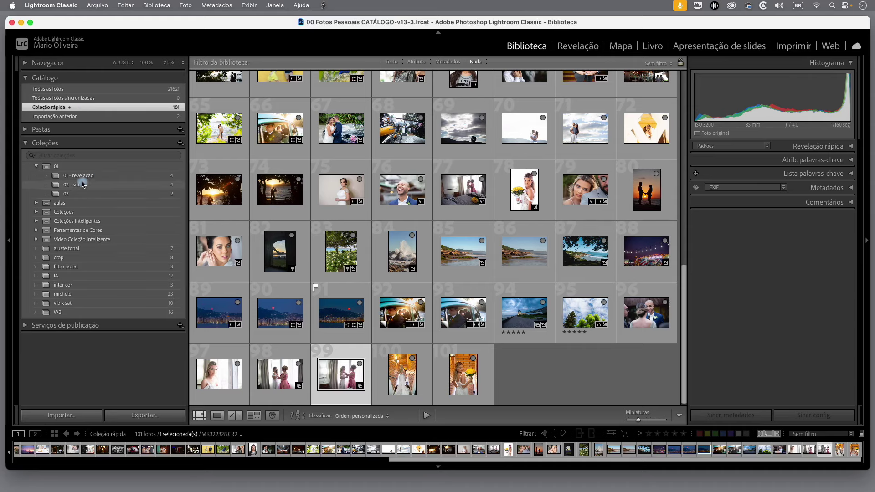
{"action": "left_click", "coordinate": [104, 199]}
{"action": "double_click", "coordinate": [66, 195]}
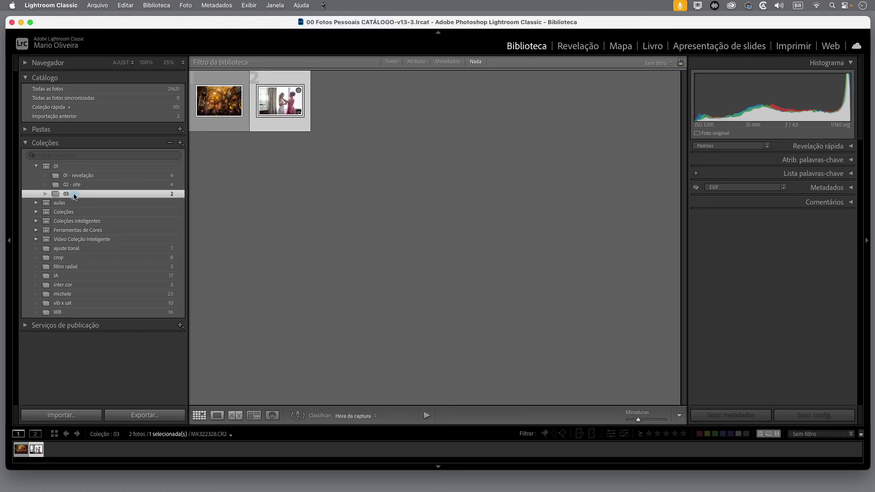
- Set collection '03' as the target collection, then show all 21621 catalog photos
{"action": "right_click", "coordinate": [75, 197]}
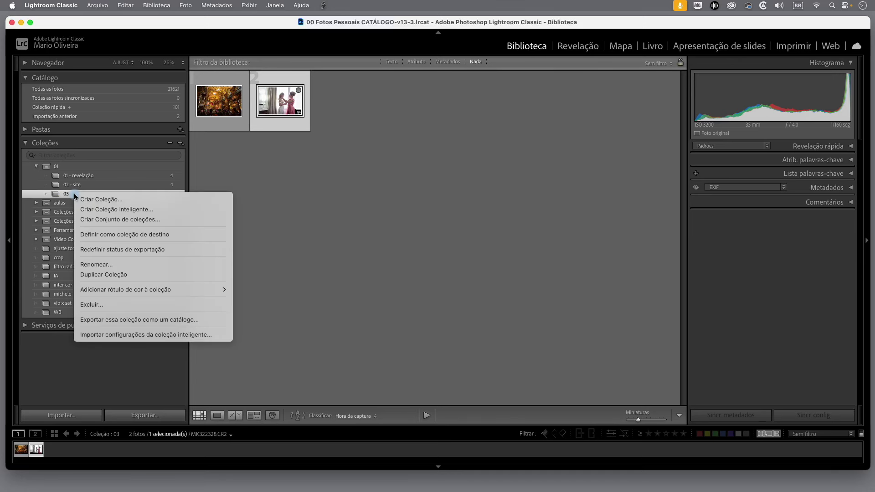
{"action": "left_click", "coordinate": [100, 235]}
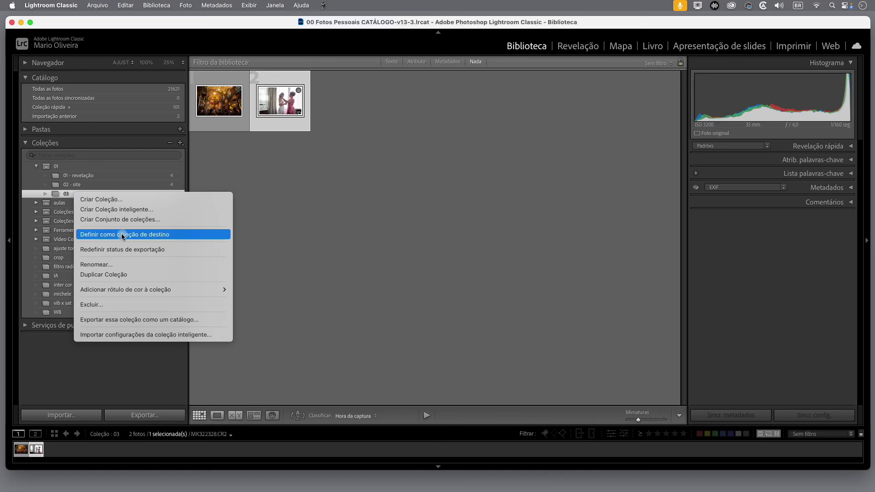
{"action": "left_click", "coordinate": [146, 236]}
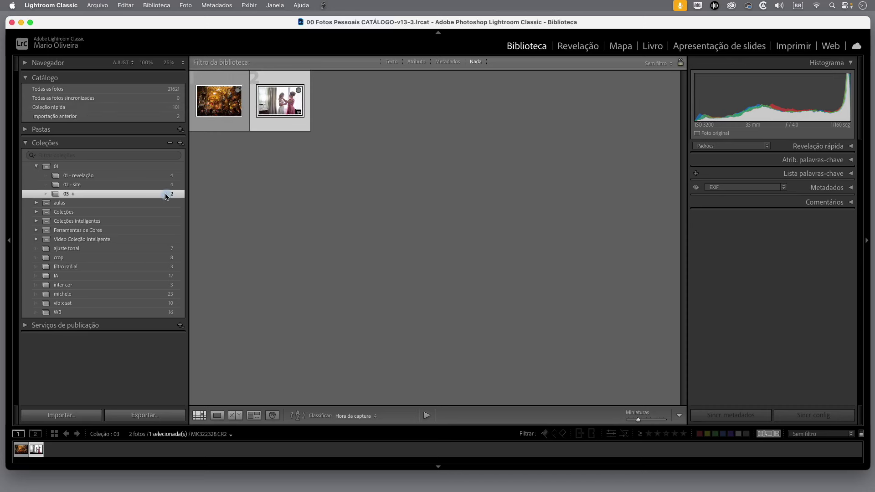
{"action": "left_click", "coordinate": [163, 107]}
{"action": "left_click", "coordinate": [169, 91]}
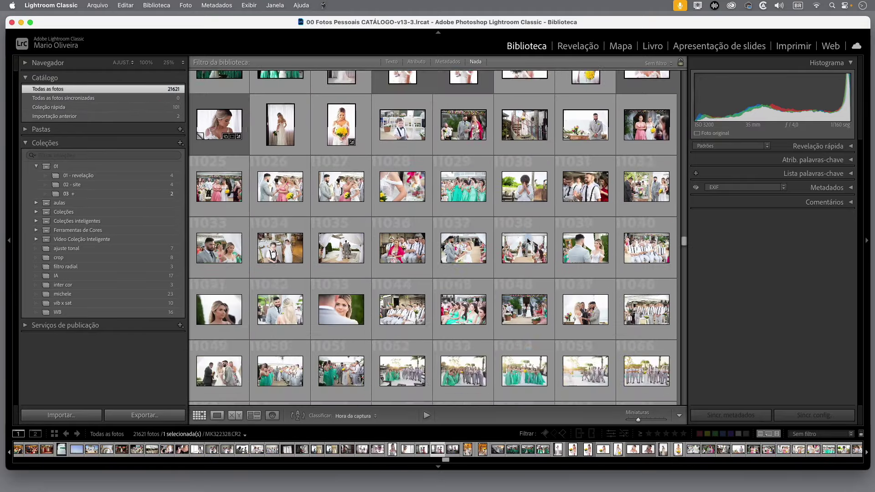
- Add photo 11062 to target collection '03' with B, confirm its 3 photos, and return to the Quick Collection
{"action": "scroll", "coordinate": [526, 237], "scroll_direction": "down", "scroll_amount": 2}
{"action": "left_click", "coordinate": [526, 195]}
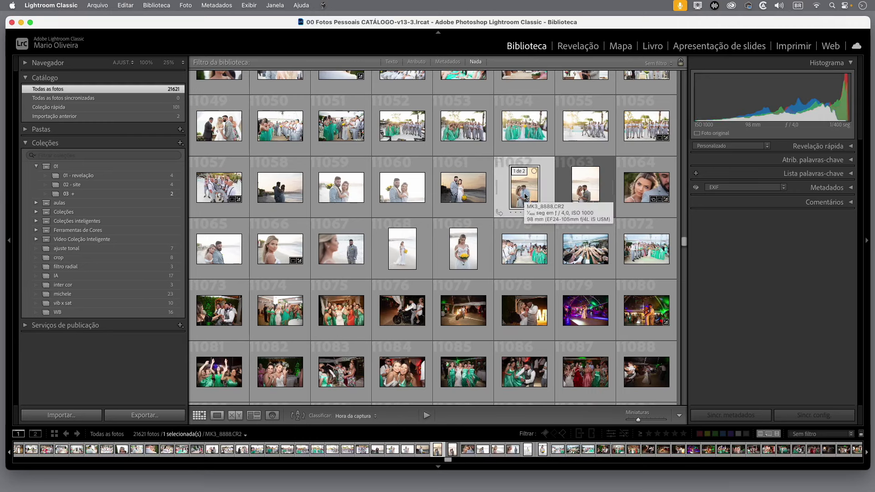
{"action": "key", "text": "b"}
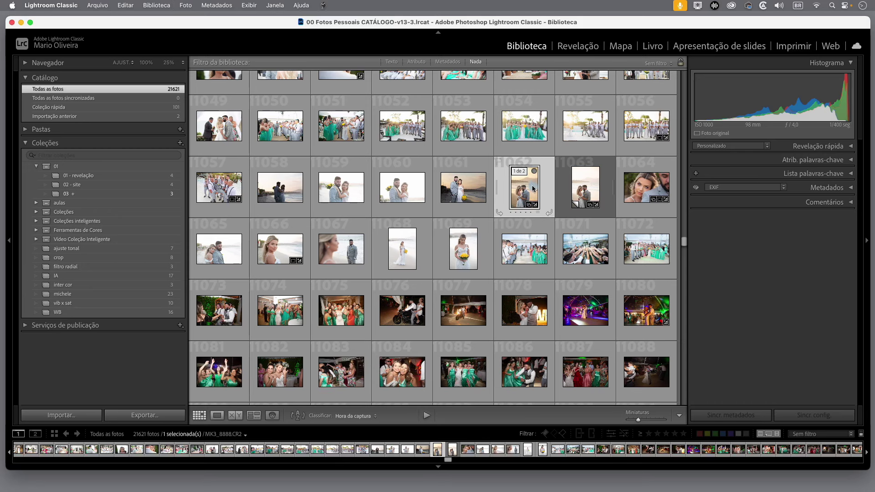
{"action": "mouse_move", "coordinate": [280, 187]}
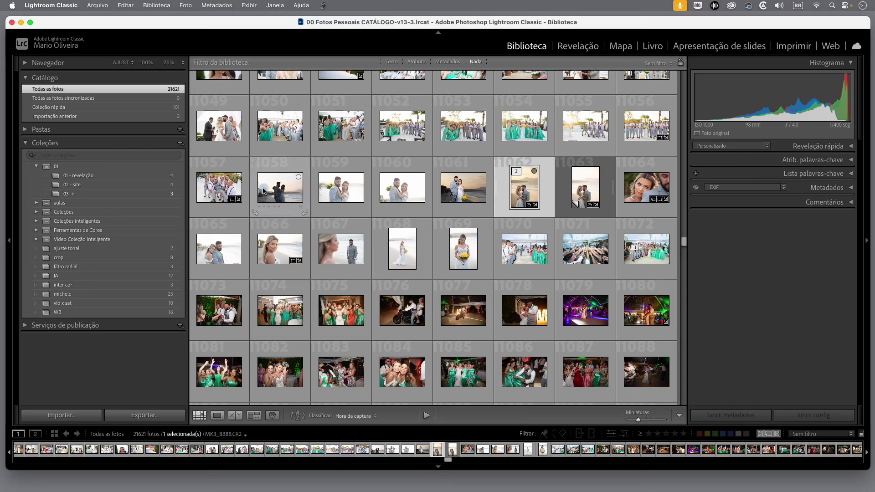
{"action": "left_click", "coordinate": [141, 196]}
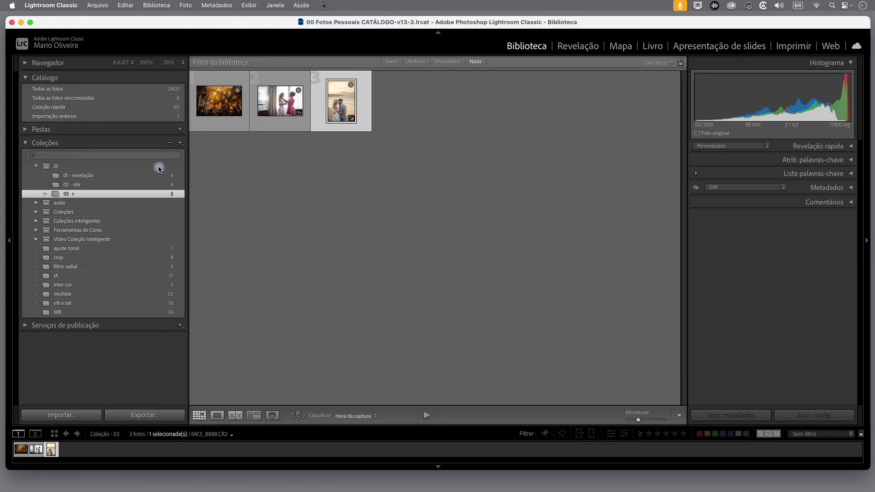
{"action": "left_click", "coordinate": [173, 109]}
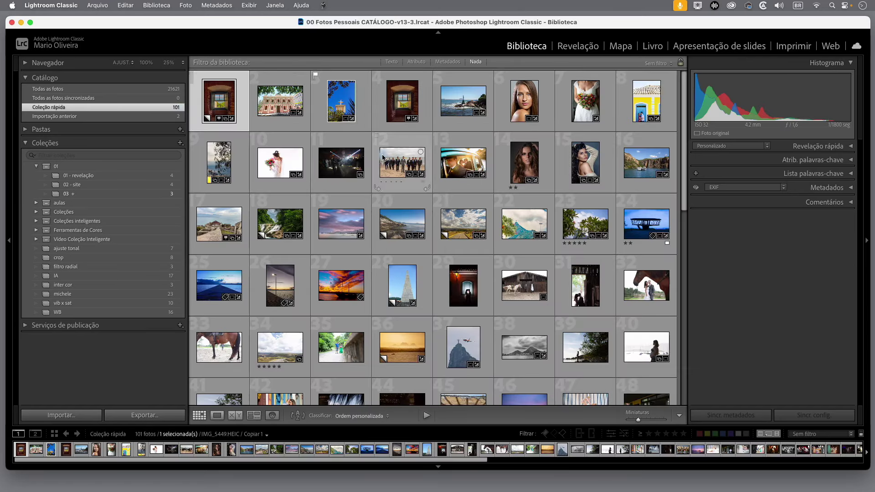
- Remove the last photos of the Quick Collection with B, starting from photo 101
{"action": "scroll", "coordinate": [450, 302], "scroll_direction": "down", "scroll_amount": 3}
{"action": "scroll", "coordinate": [450, 301], "scroll_direction": "down", "scroll_amount": 3}
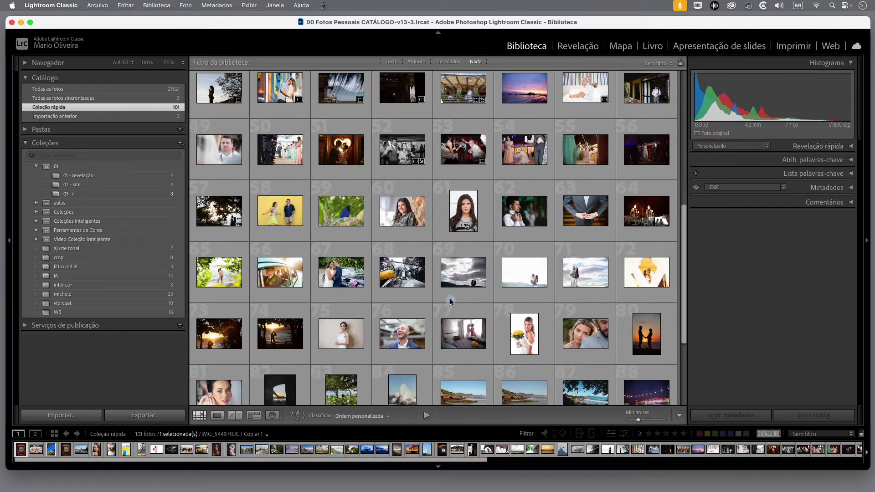
{"action": "scroll", "coordinate": [449, 299], "scroll_direction": "down", "scroll_amount": 2}
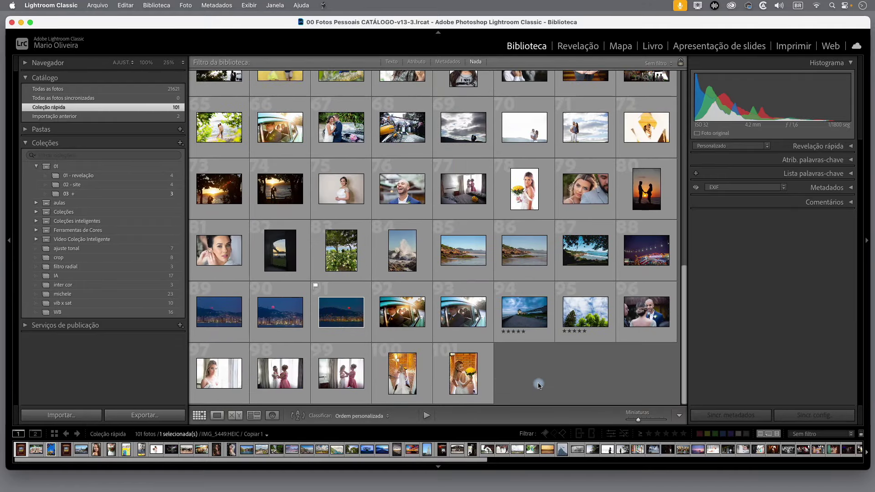
{"action": "left_click", "coordinate": [475, 381]}
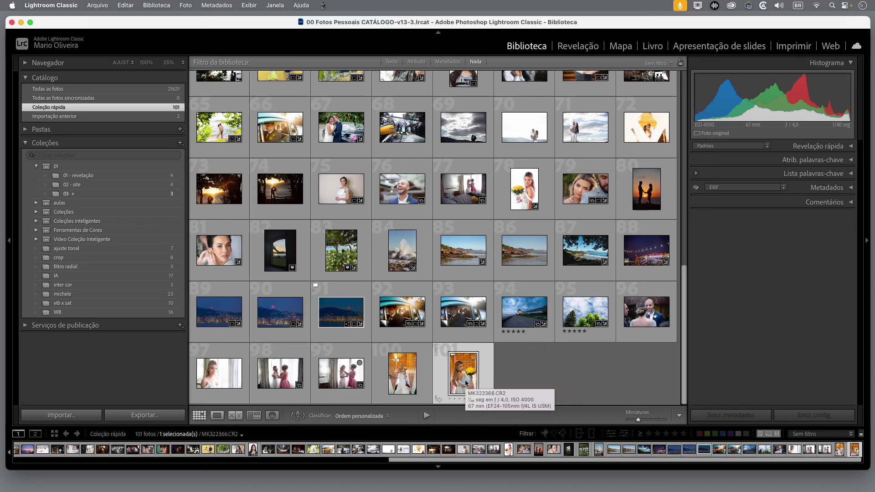
{"action": "key", "text": "b"}
{"action": "key", "text": "b"}
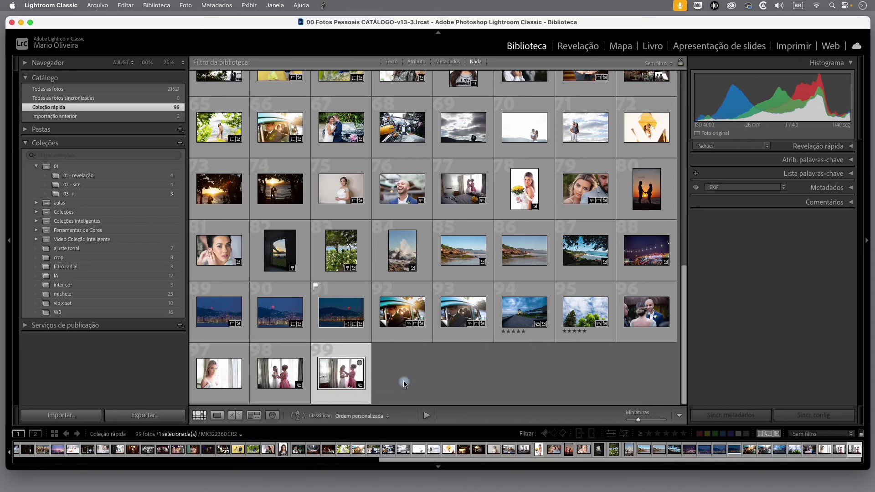
{"action": "key", "text": "b"}
{"action": "key", "text": "b"}
{"action": "key", "text": "b"}
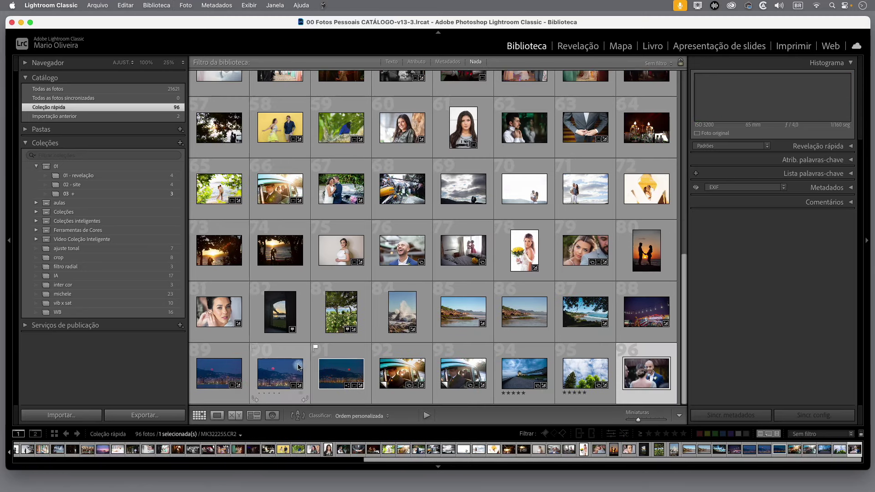
{"action": "key", "text": "b"}
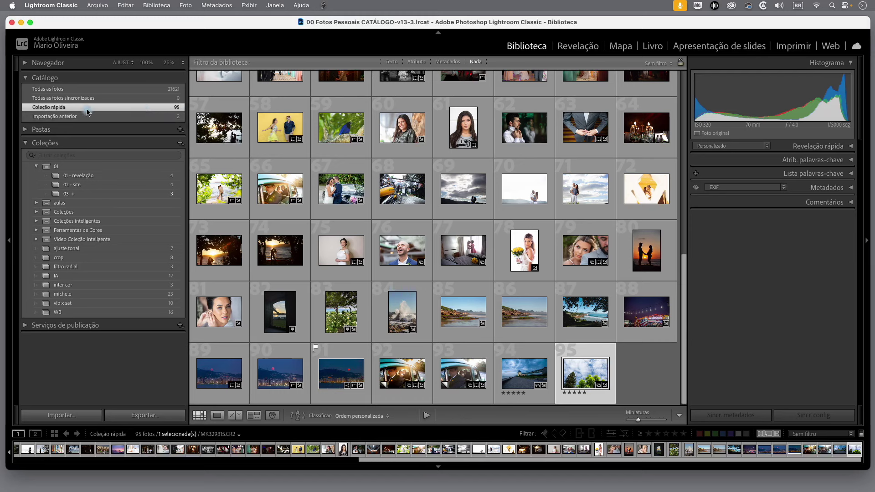
- Set the 95-photo Quick Collection back as the target collection
{"action": "right_click", "coordinate": [105, 108]}
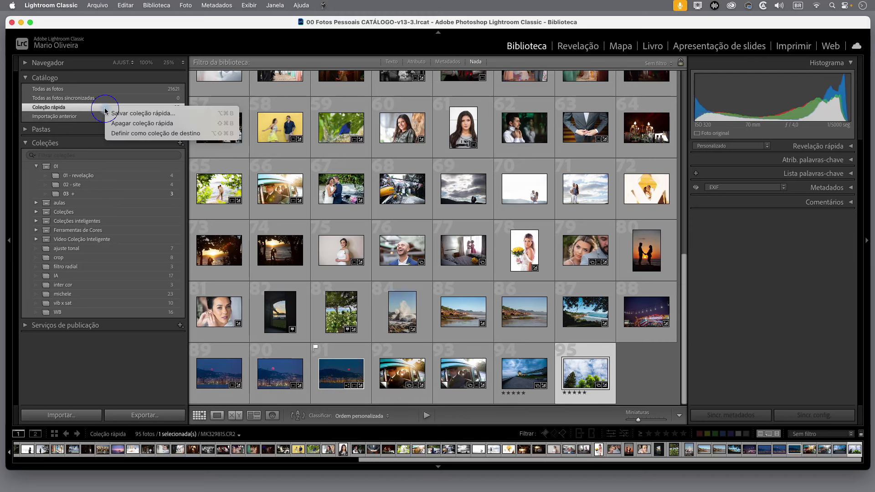
{"action": "left_click", "coordinate": [142, 134]}
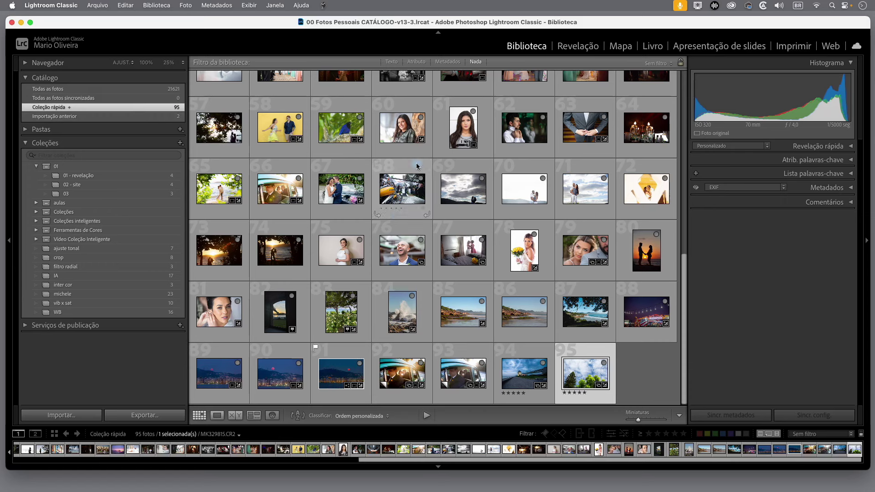
{"action": "mouse_move", "coordinate": [585, 374]}
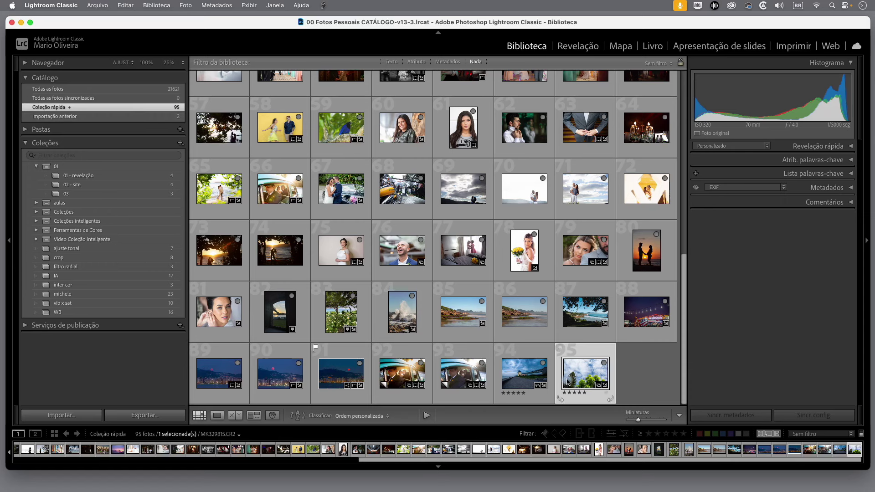
{"action": "mouse_move", "coordinate": [523, 250]}
{"action": "scroll", "coordinate": [546, 259], "scroll_direction": "up", "scroll_amount": 5}
{"action": "scroll", "coordinate": [545, 259], "scroll_direction": "up", "scroll_amount": 5}
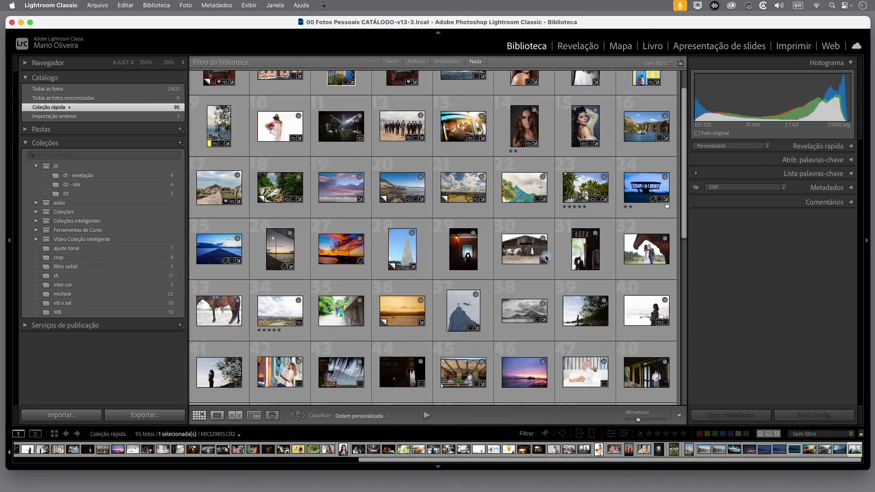
{"action": "scroll", "coordinate": [546, 258], "scroll_direction": "up", "scroll_amount": 3}
{"action": "mouse_move", "coordinate": [586, 270]}
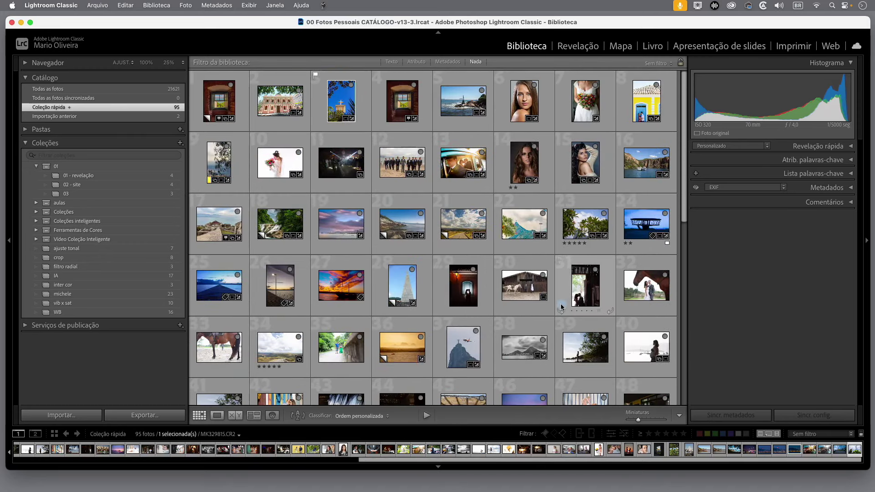